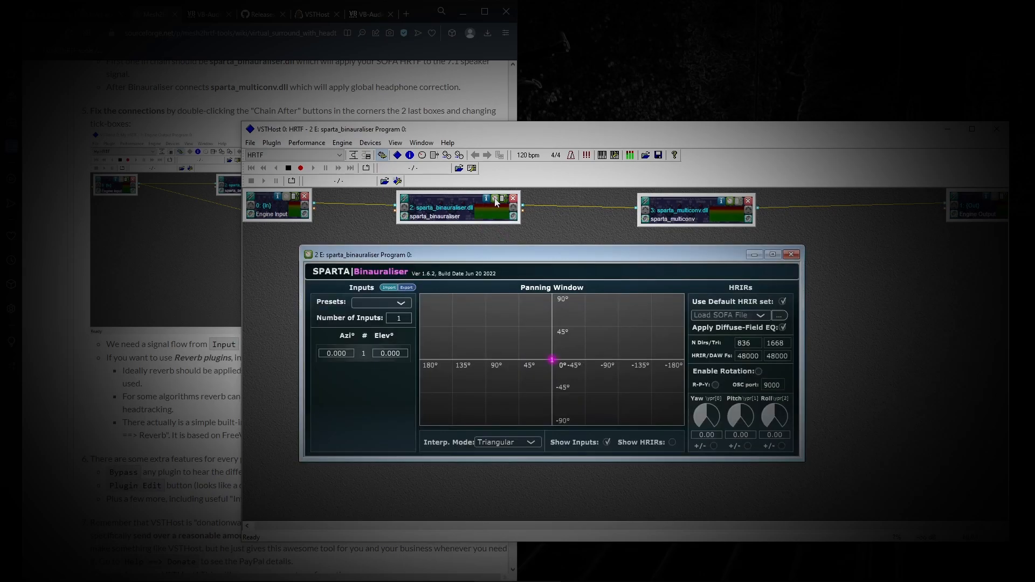
# Import 'SPARTA 7.1 config for 7.1 and Windows standard.json' from Downloads into the Binauraliser
pyautogui.moveTo(550, 267); pyautogui.dragTo(503, 251)
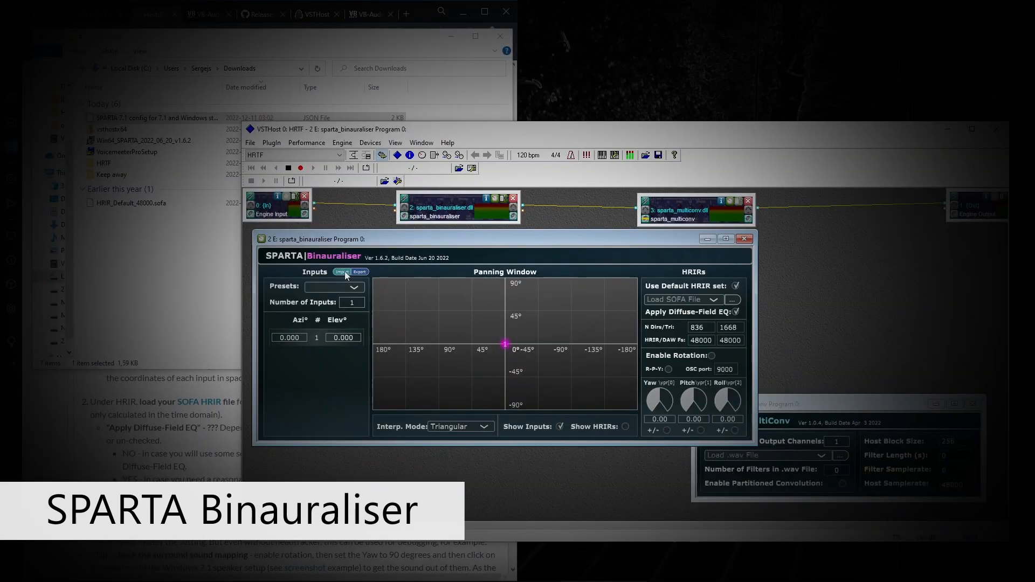
pyautogui.click(342, 272)
pyautogui.click(608, 292)
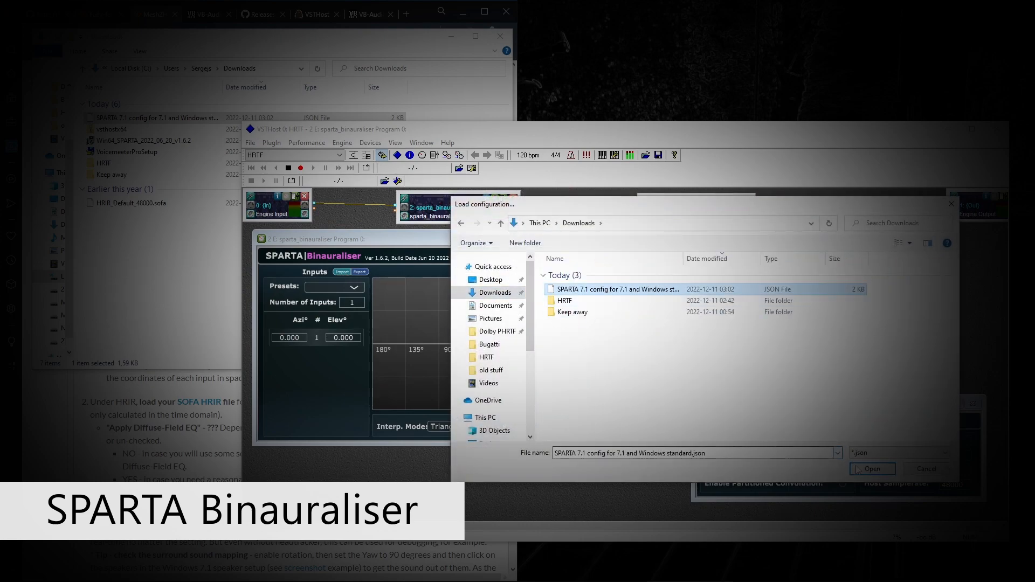
pyautogui.click(872, 469)
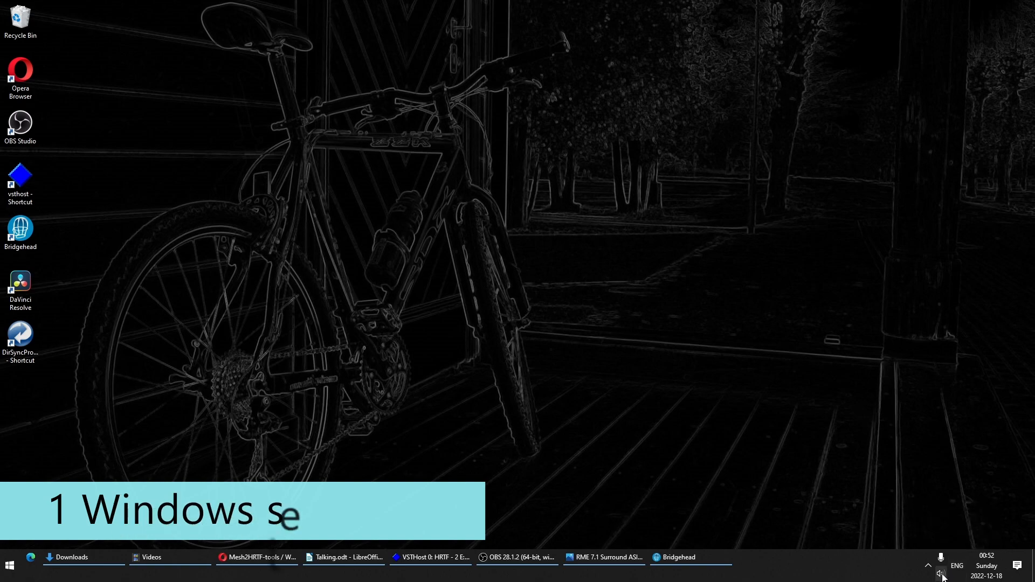
# In the Sound dialog's Playback list, make Speakers RME Babyface Pro the default device
pyautogui.rightClick(940, 574)
pyautogui.click(935, 548)
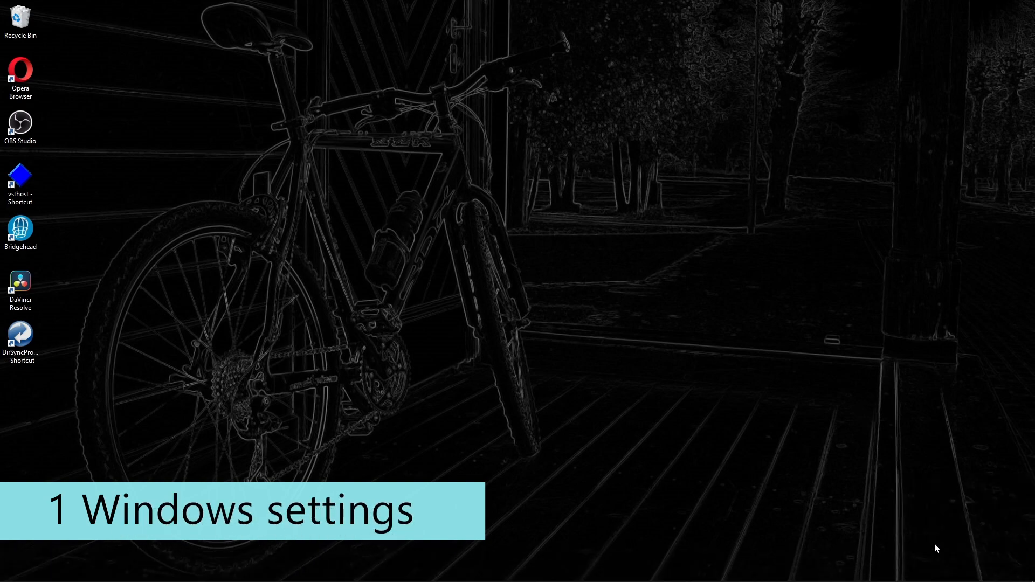
pyautogui.moveTo(192, 137); pyautogui.dragTo(855, 50)
pyautogui.click(812, 64)
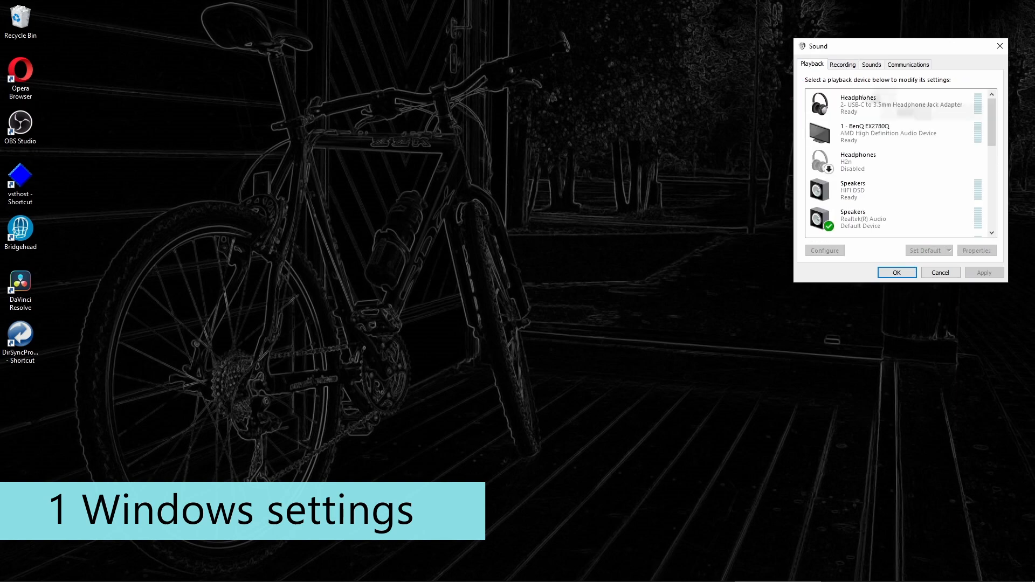
pyautogui.moveTo(992, 114); pyautogui.dragTo(995, 154)
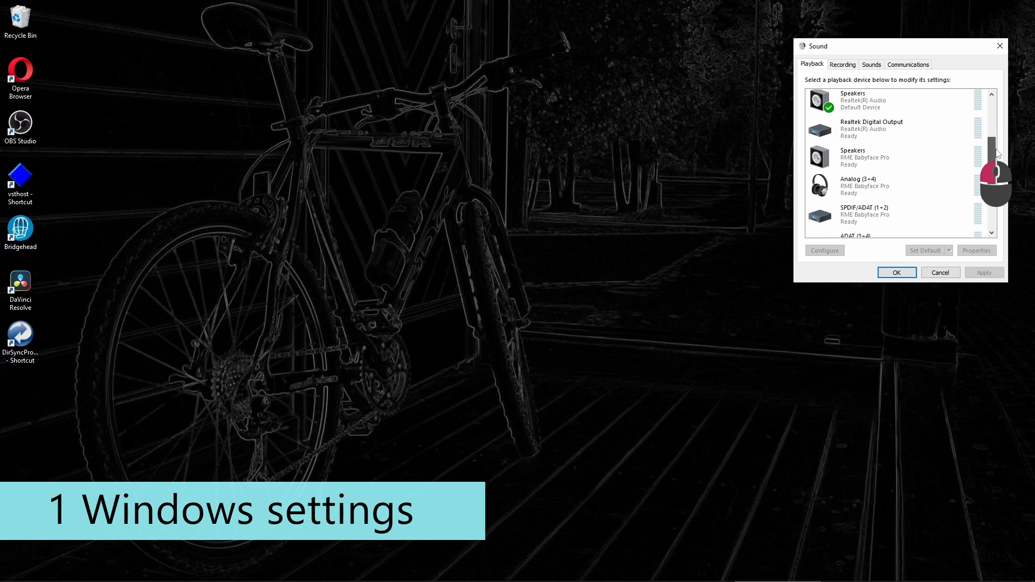
pyautogui.click(895, 162)
pyautogui.click(925, 251)
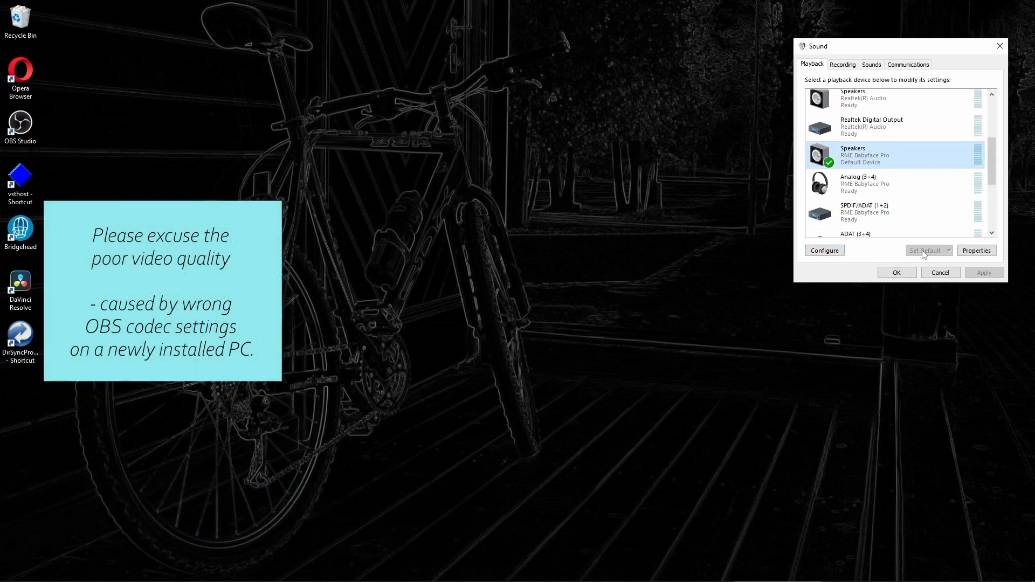
# Configure the Babyface Pro speakers as 7.1 Surround and finish the Speaker Setup wizard
pyautogui.click(816, 251)
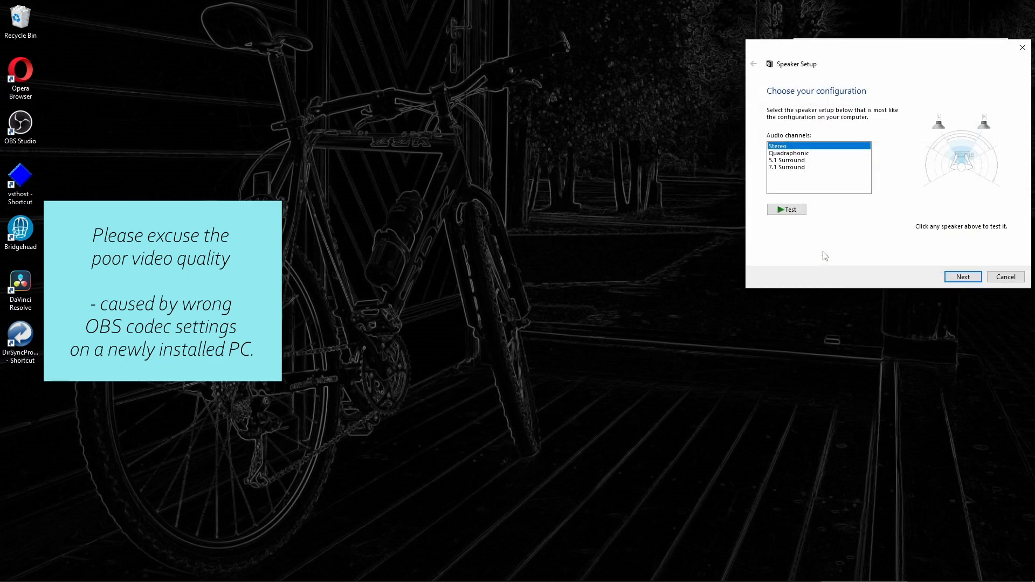
pyautogui.click(790, 167)
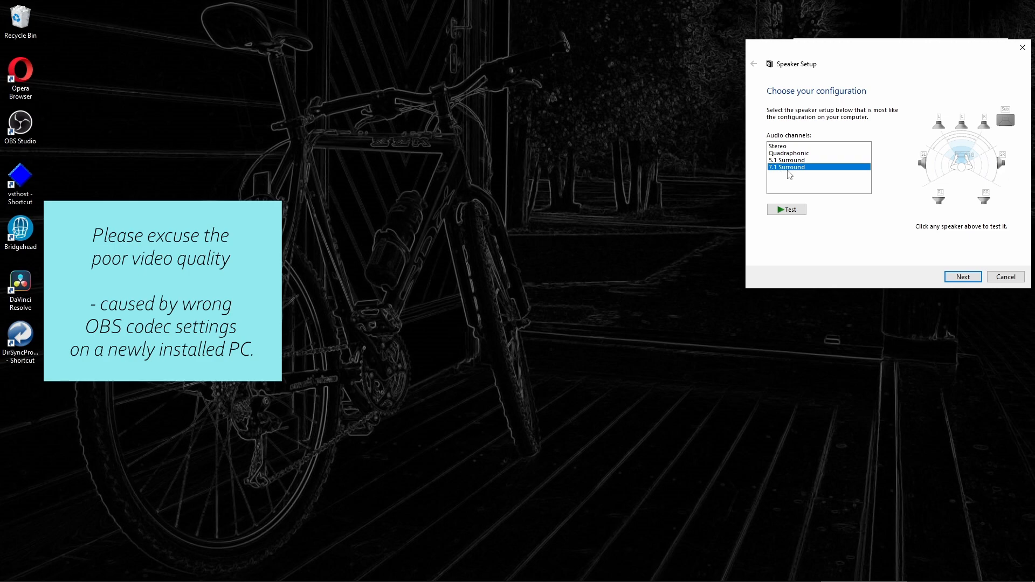
pyautogui.click(967, 279)
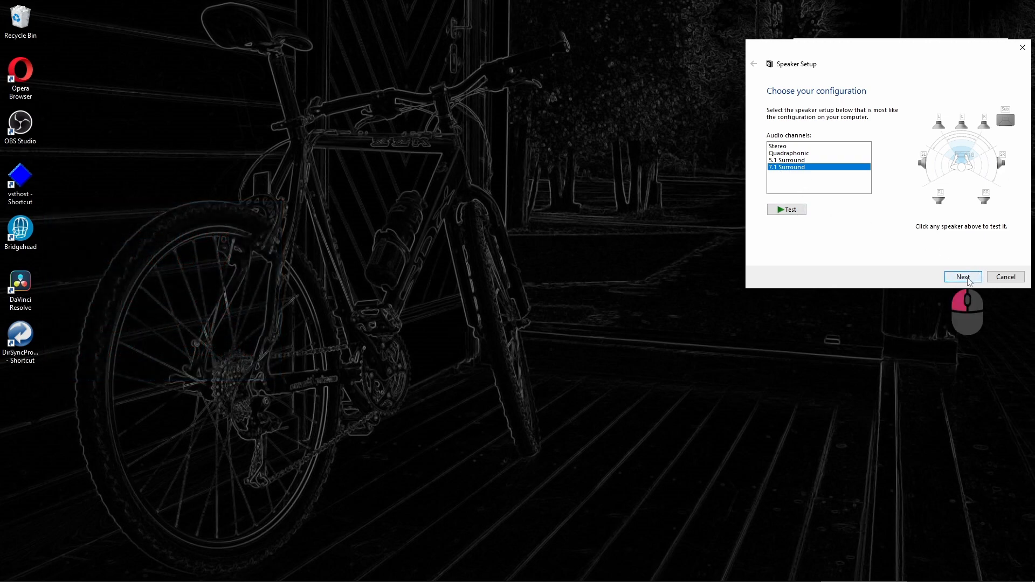
pyautogui.click(964, 277)
pyautogui.click(964, 277)
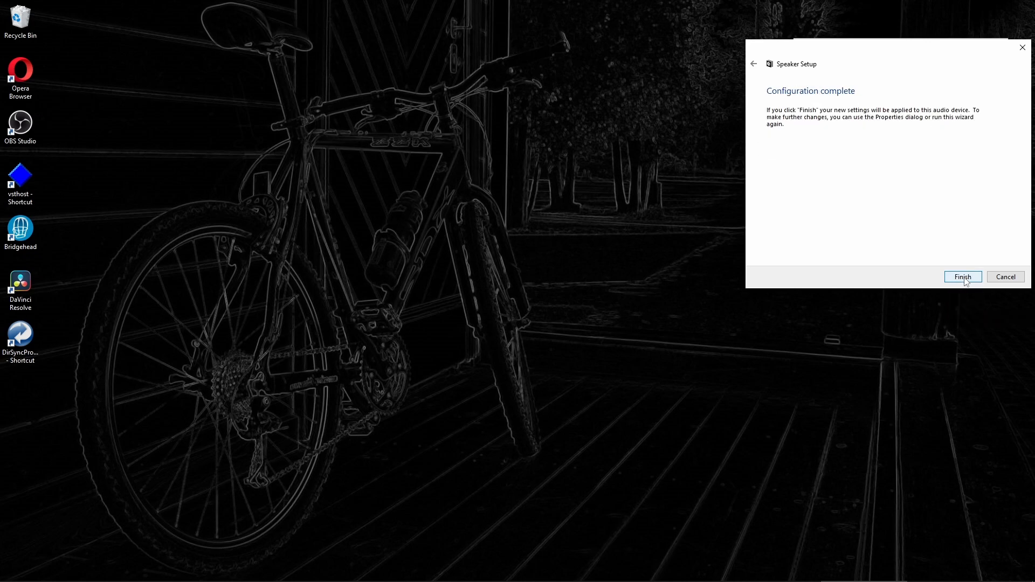
pyautogui.click(964, 278)
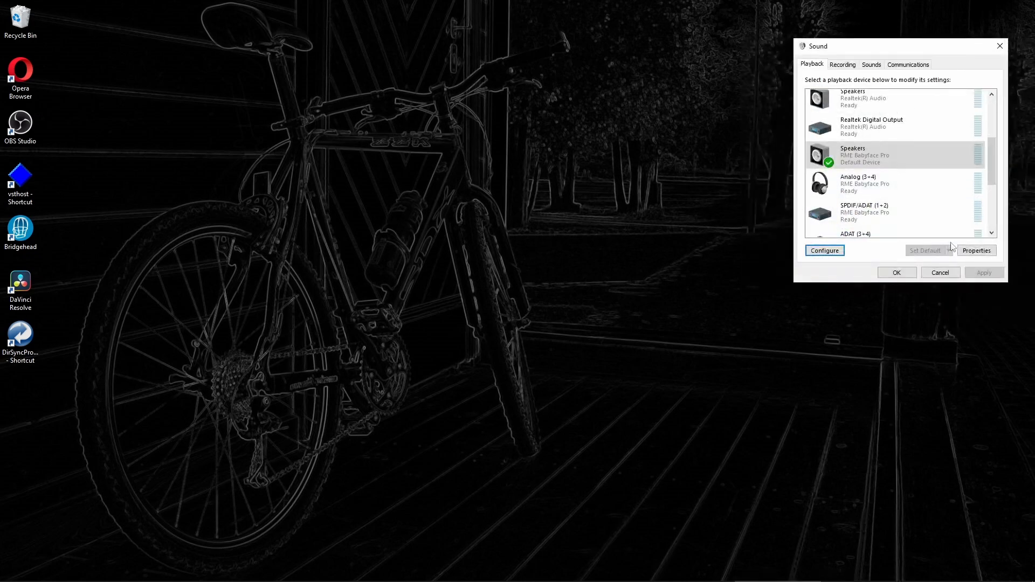
pyautogui.click(968, 251)
pyautogui.click(952, 106)
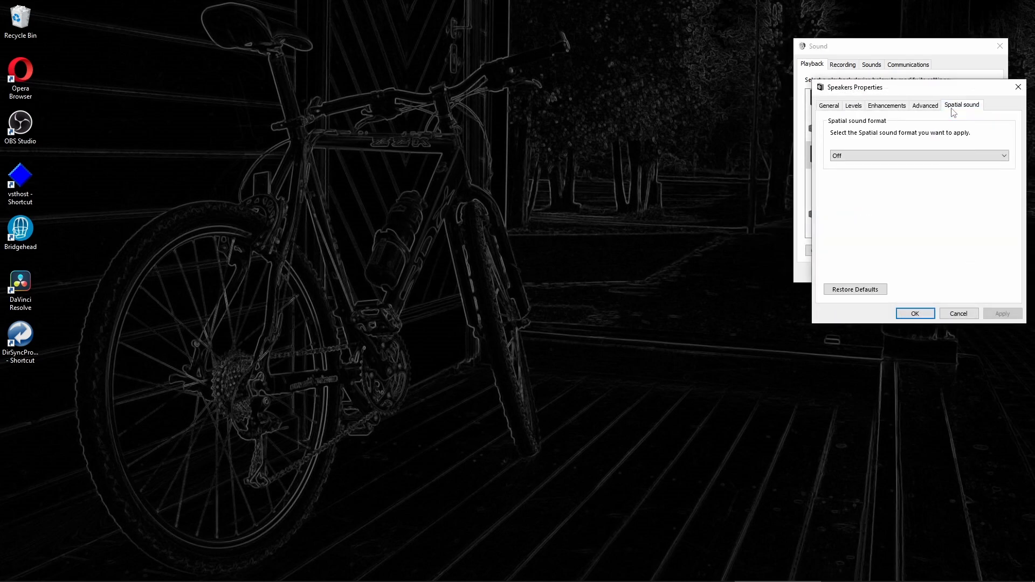
pyautogui.click(883, 161)
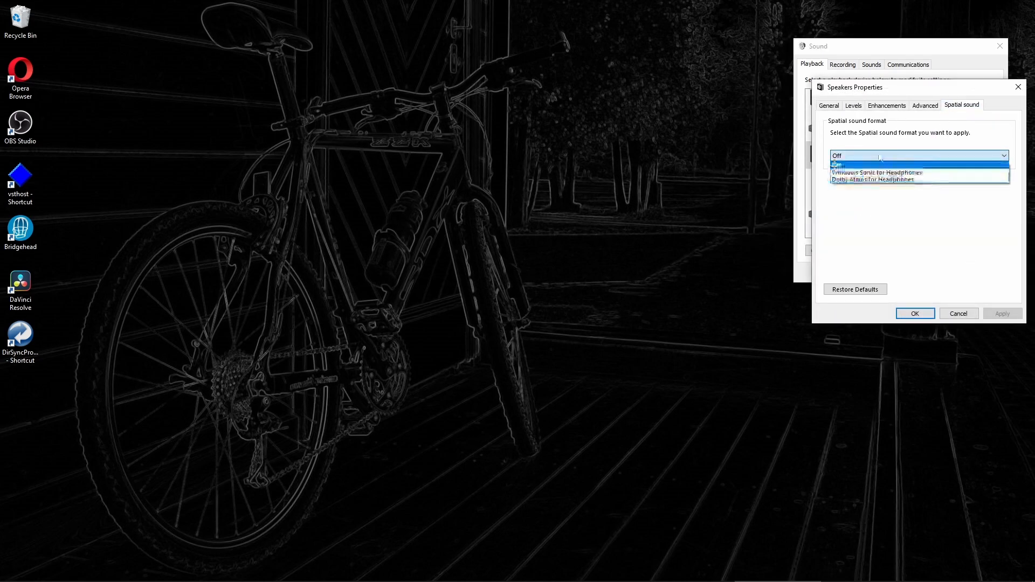
pyautogui.click(880, 158)
pyautogui.click(925, 105)
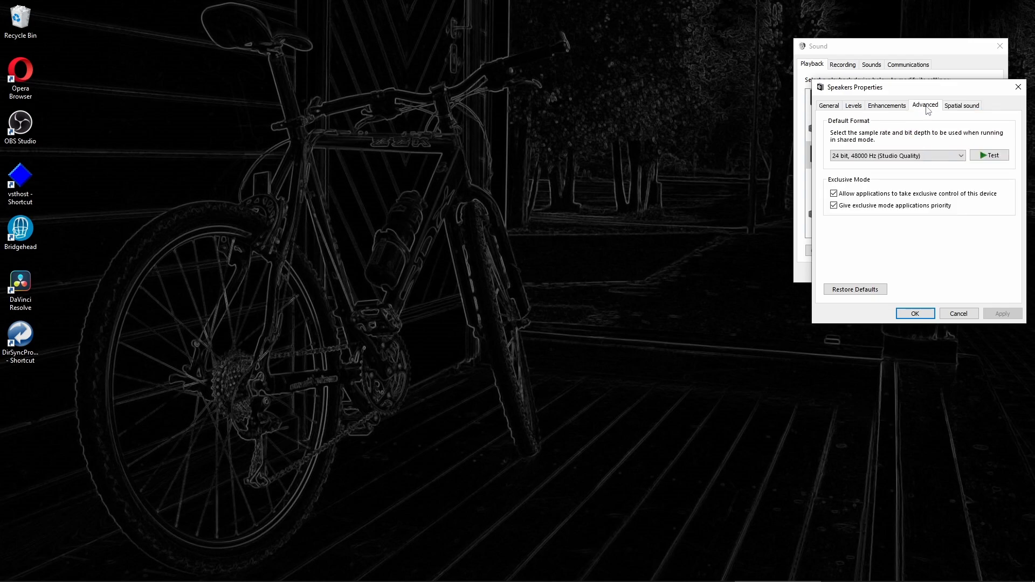
pyautogui.click(892, 107)
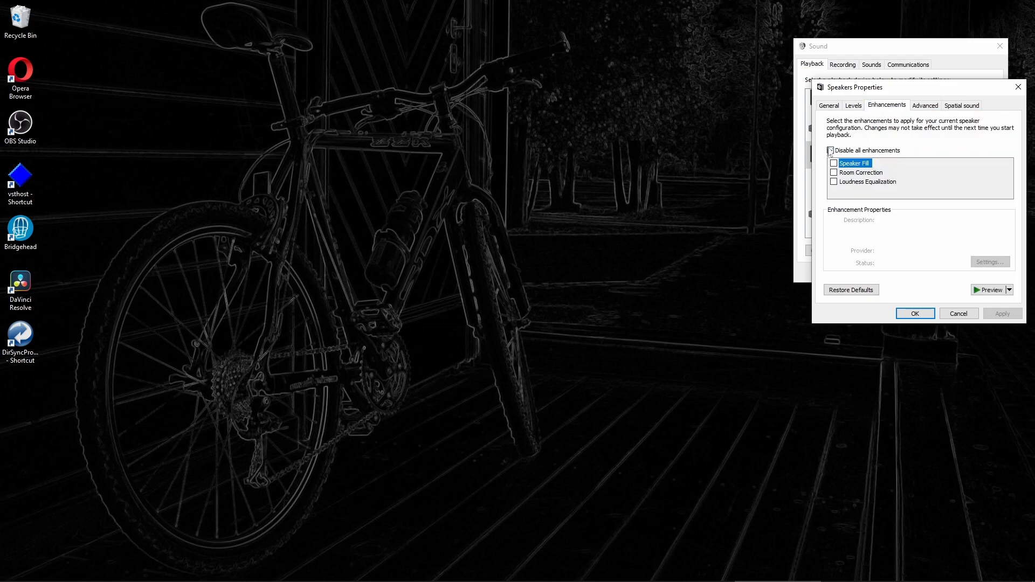
pyautogui.click(937, 106)
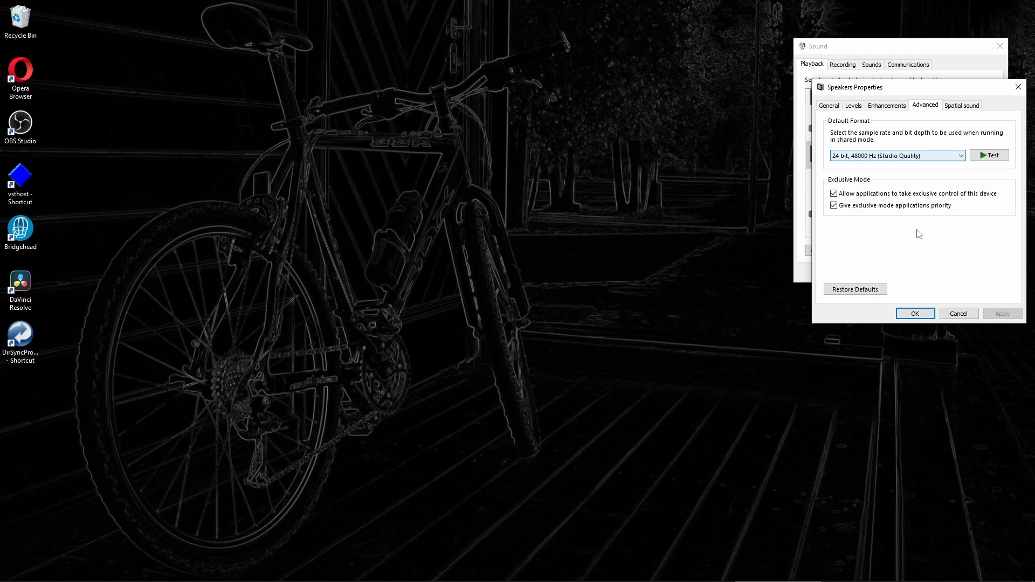
pyautogui.click(925, 314)
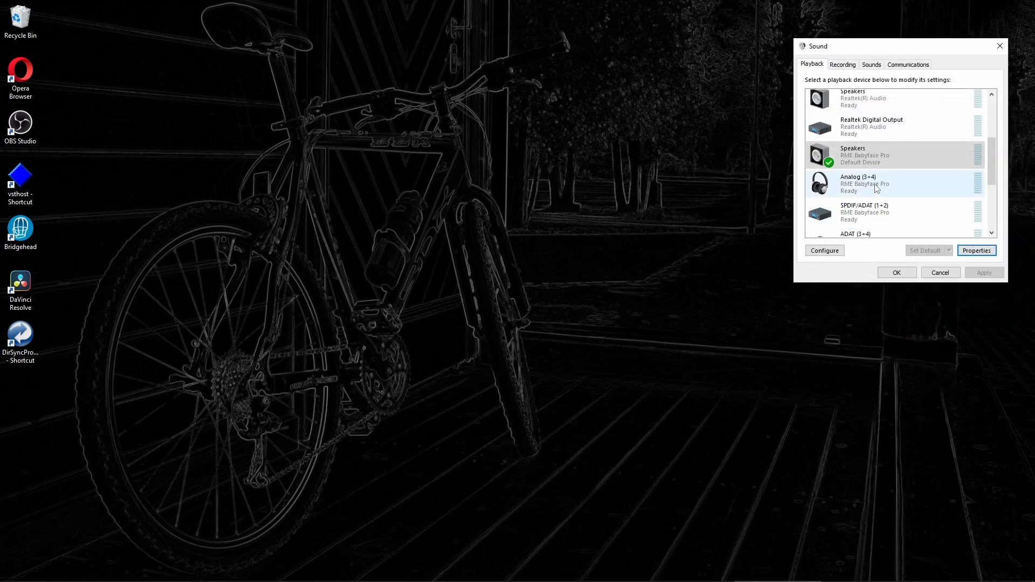
# Reopen the speaker setup wizard and open Fireface USB Settings from the tray
pyautogui.click(824, 251)
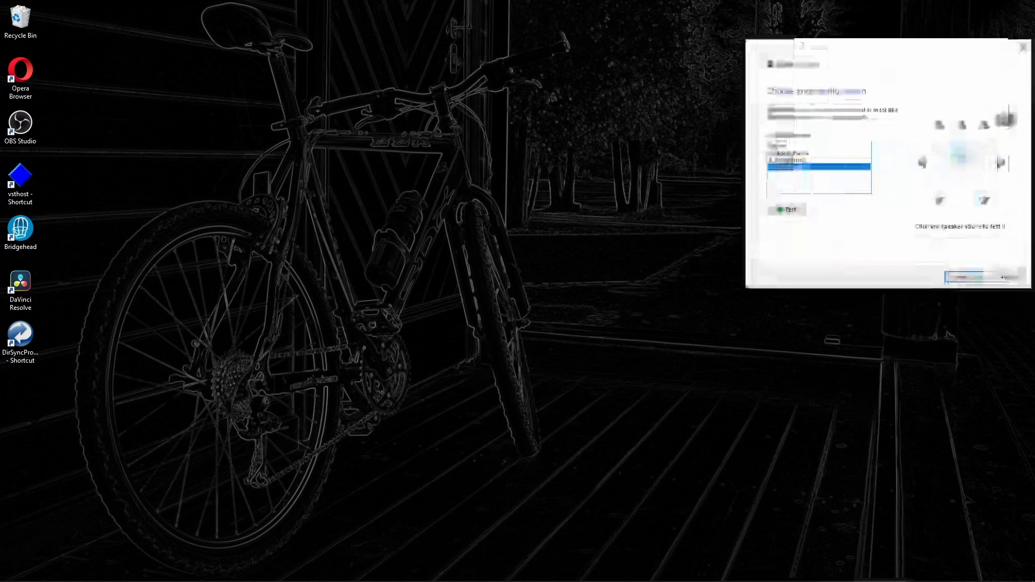
pyautogui.moveTo(843, 44); pyautogui.dragTo(842, 22)
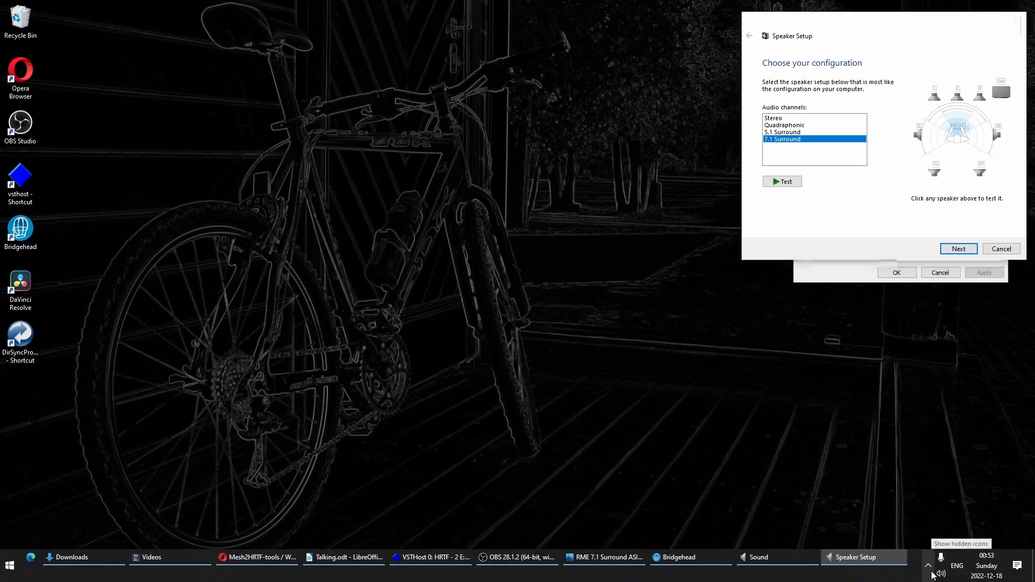
pyautogui.click(928, 565)
pyautogui.click(919, 540)
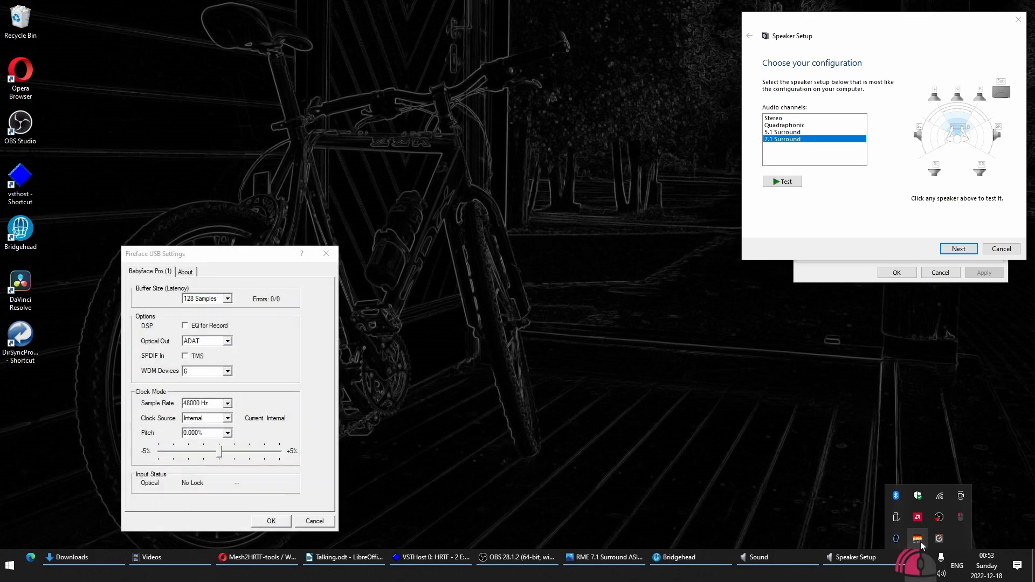
pyautogui.click(220, 258)
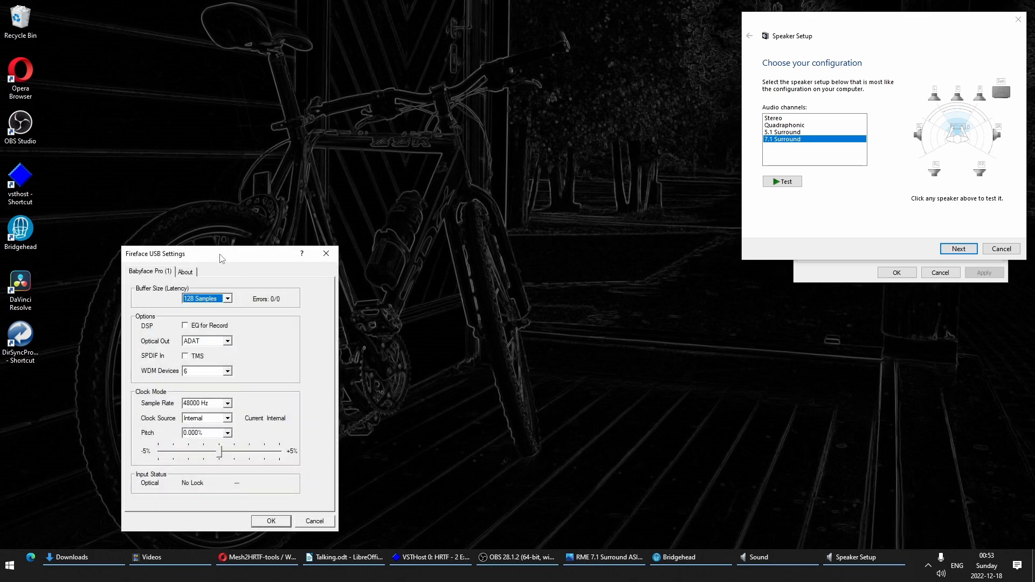
# Leave the Fireface buffer size at 128 Samples and return to VSTHost
pyautogui.click(231, 301)
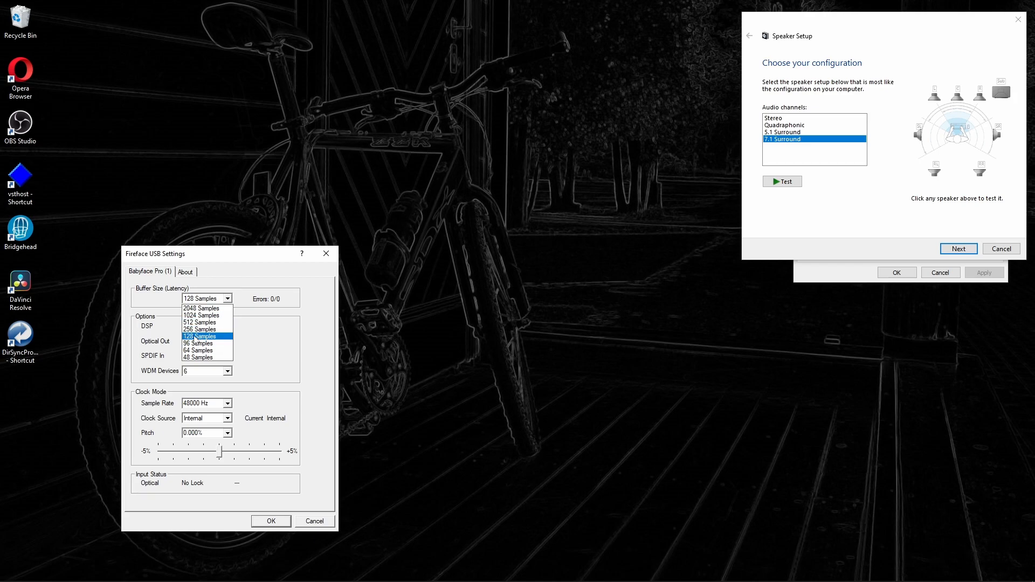
pyautogui.click(195, 338)
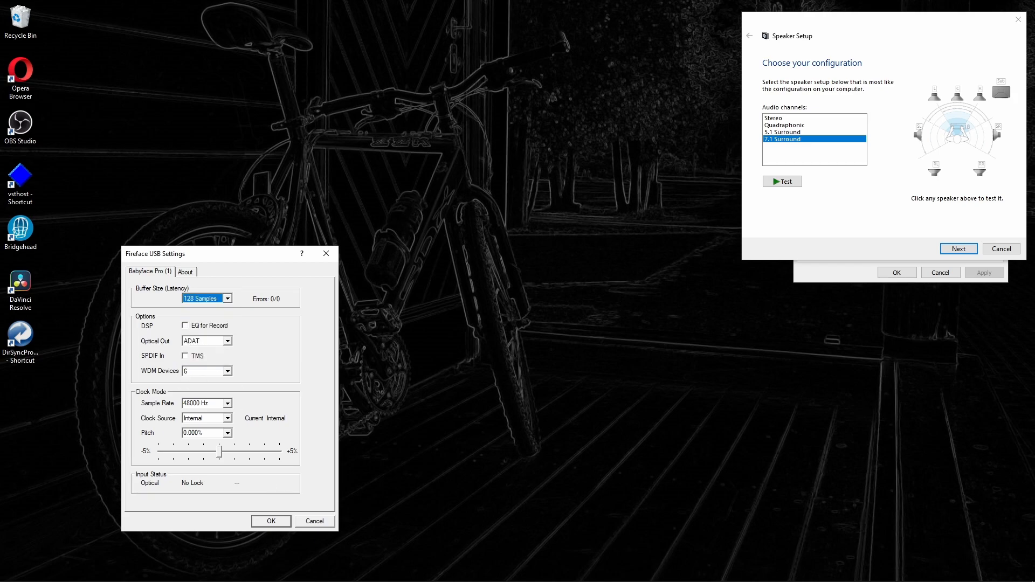
pyautogui.moveTo(400, 569)
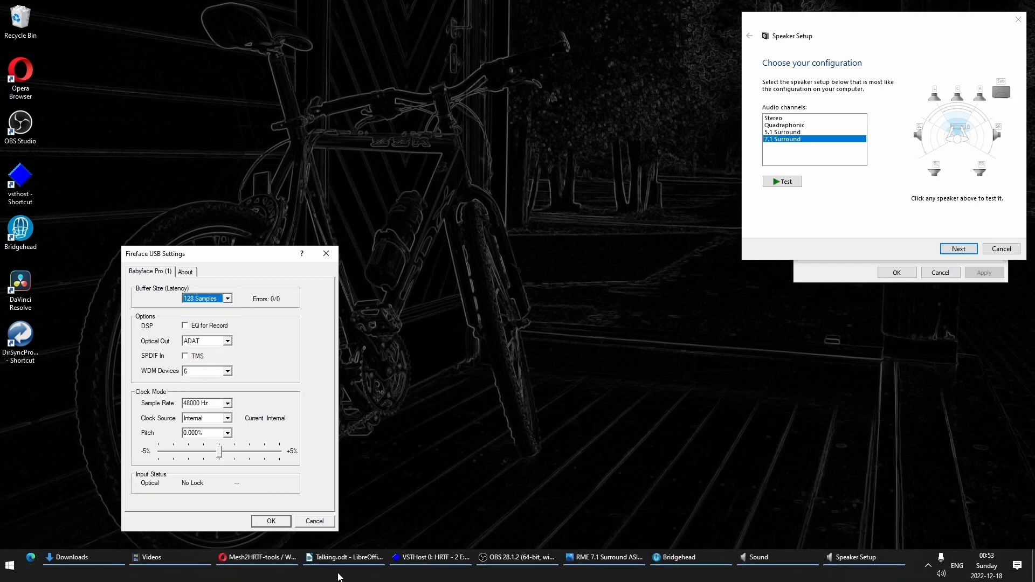
pyautogui.click(445, 563)
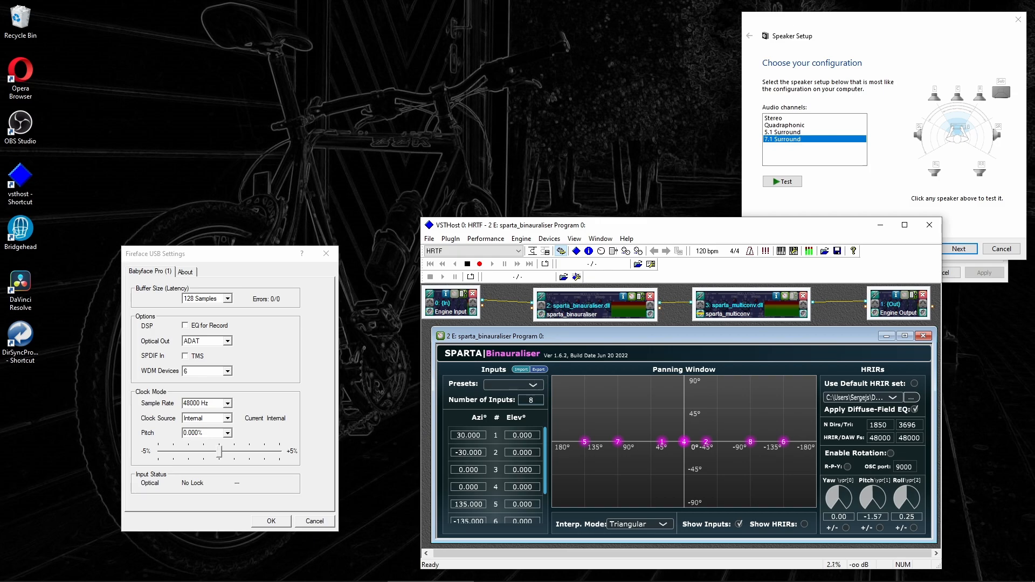
# Confirm the Fireface buffer at 128 Samples and sample rate at 48000 Hz, then press OK
pyautogui.click(228, 300)
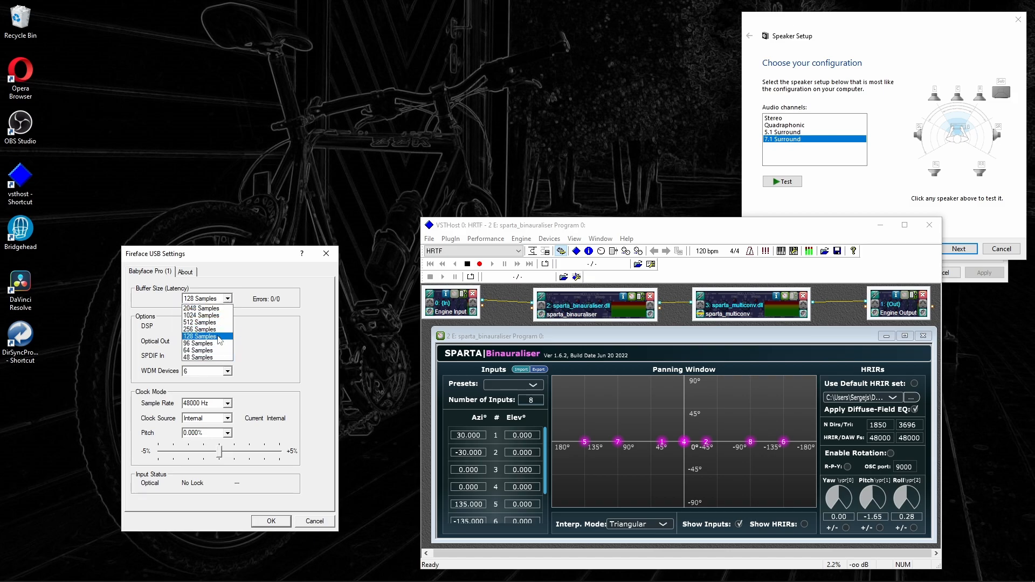
pyautogui.click(281, 339)
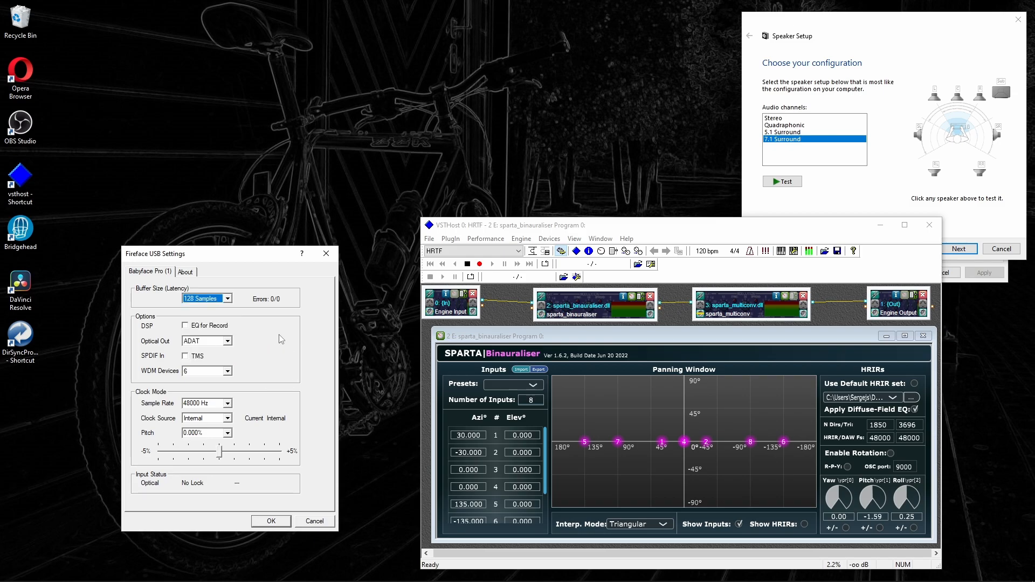
pyautogui.click(228, 403)
pyautogui.click(228, 403)
pyautogui.click(271, 521)
# Open TotalMix FX at the top-left corner and shift VSTHost down and right
pyautogui.click(940, 564)
pyautogui.click(938, 539)
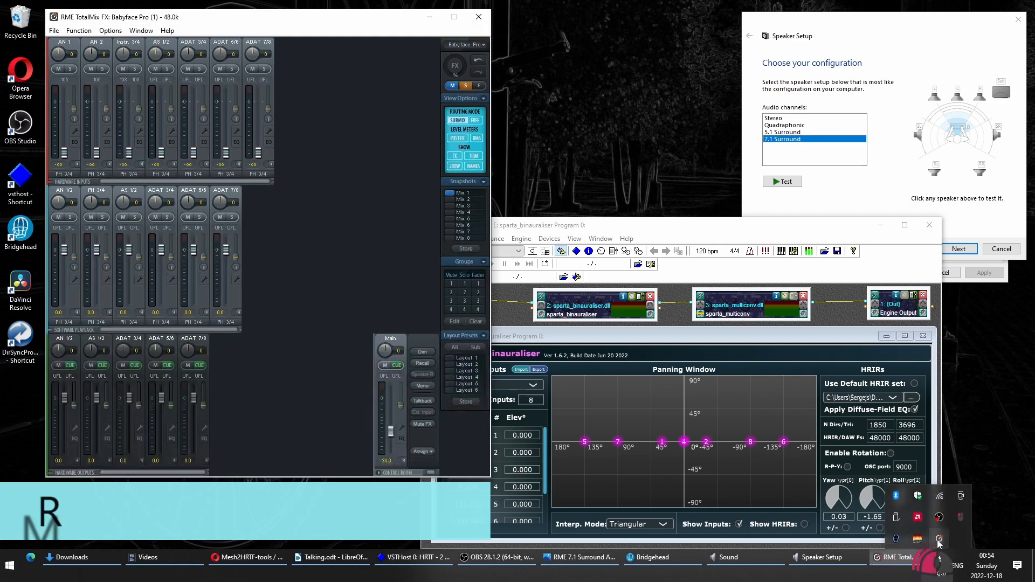
pyautogui.moveTo(207, 22); pyautogui.dragTo(167, 14)
pyautogui.moveTo(595, 232); pyautogui.dragTo(636, 237)
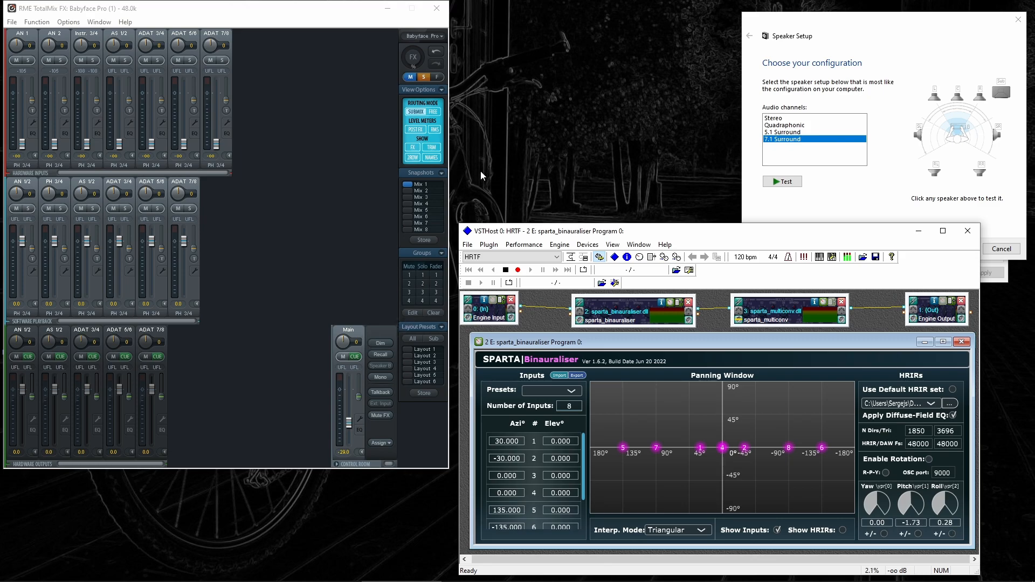
# Flip TotalMix to snapshot Mix 2 and back to Mix 1, then raise Speaker Setup
pyautogui.click(411, 191)
pyautogui.click(410, 184)
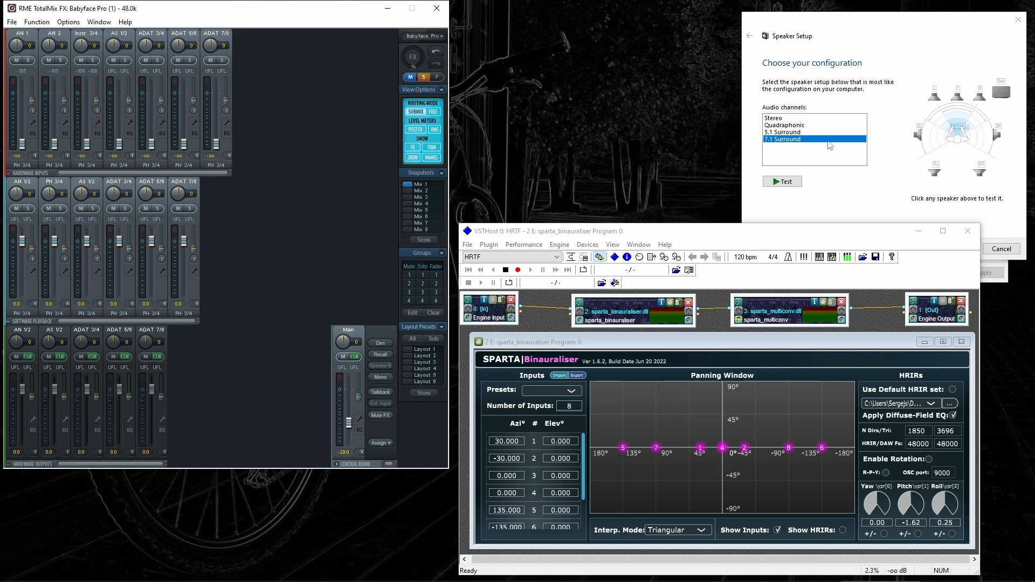
pyautogui.click(815, 174)
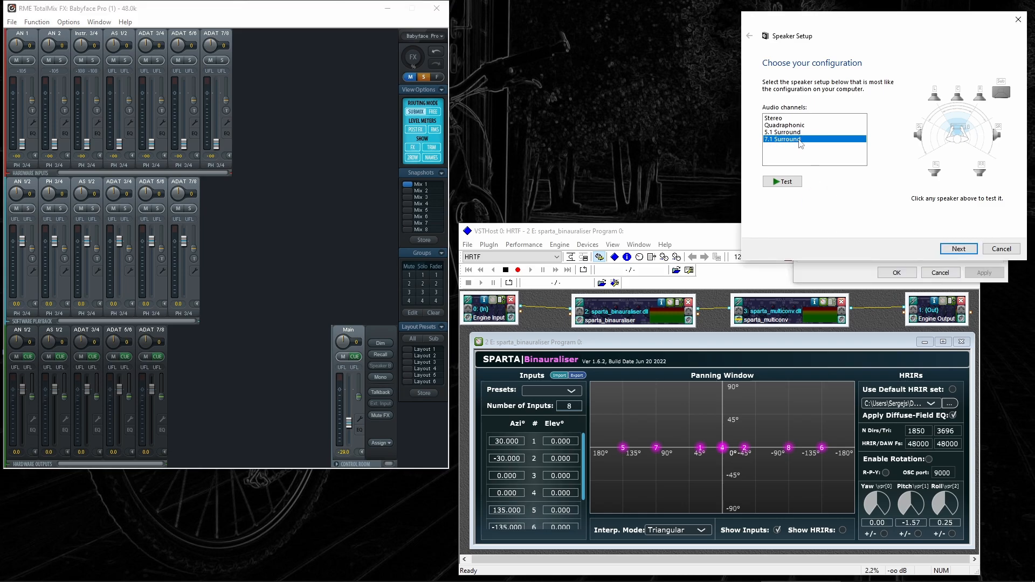
# Play the 7.1 Surround test tones, then bring the TotalMix mixer forward
pyautogui.click(791, 185)
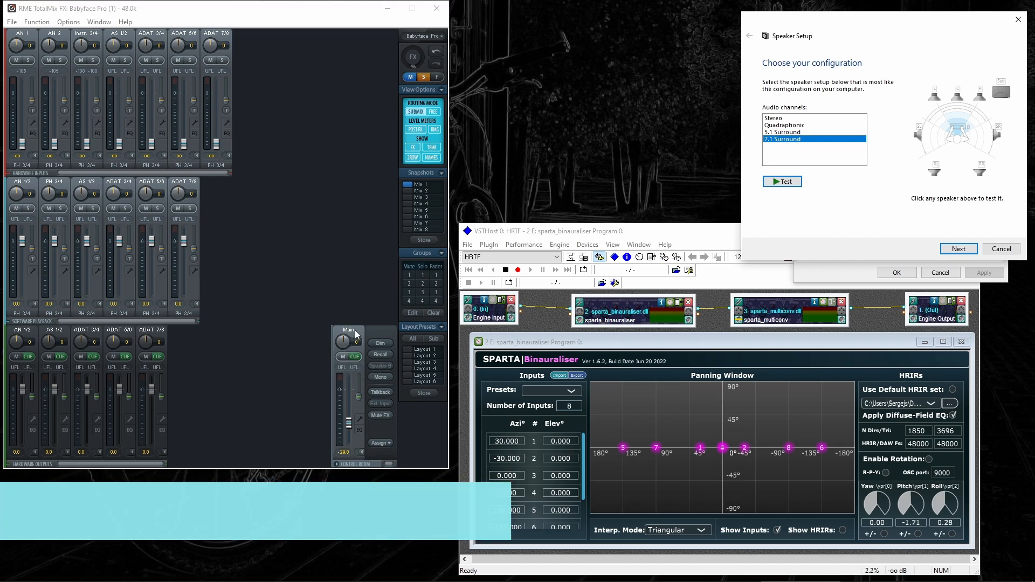
pyautogui.click(355, 331)
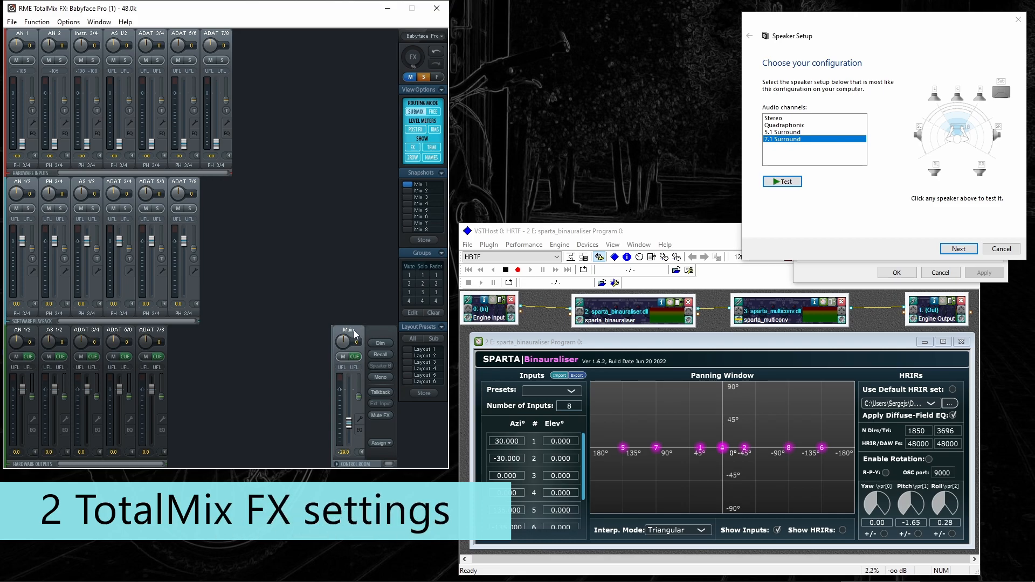
# Silence the AN 1/2, PH 3/4, AS 1/2, ADAT 3/4 and ADAT 5/6 playback faders
pyautogui.doubleClick(22, 243)
pyautogui.doubleClick(54, 242)
pyautogui.doubleClick(86, 241)
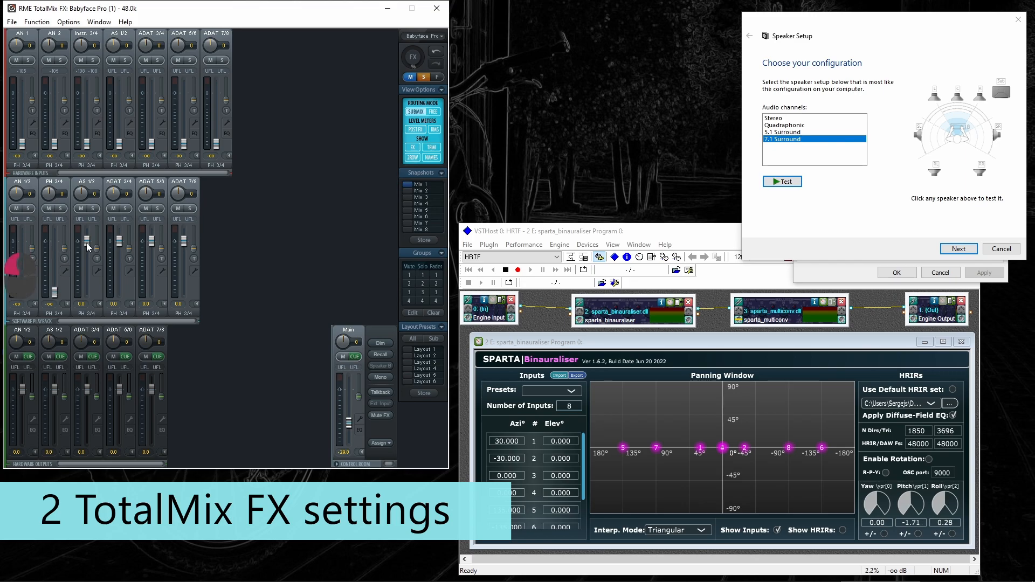
pyautogui.doubleClick(119, 242)
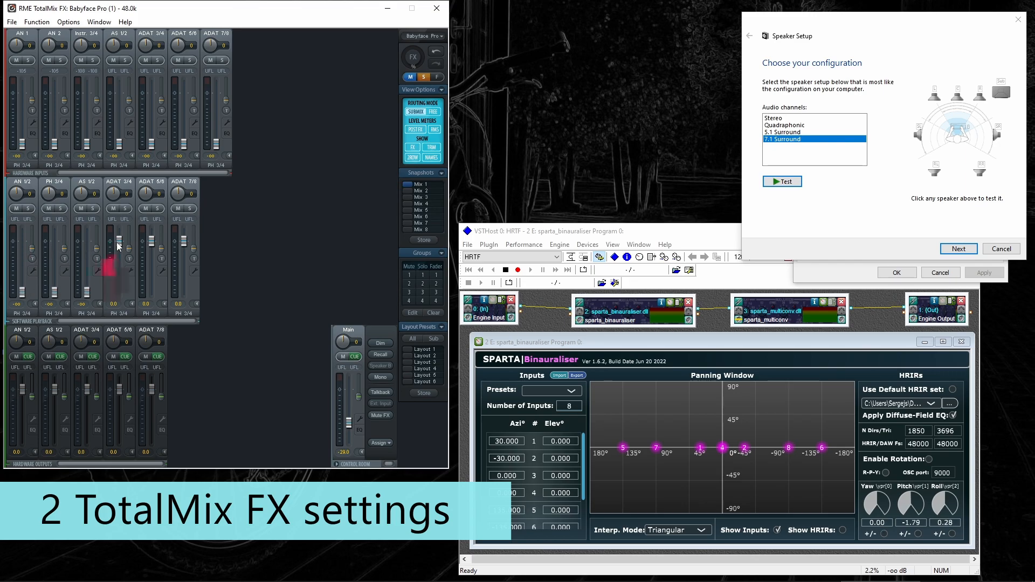
pyautogui.doubleClick(151, 242)
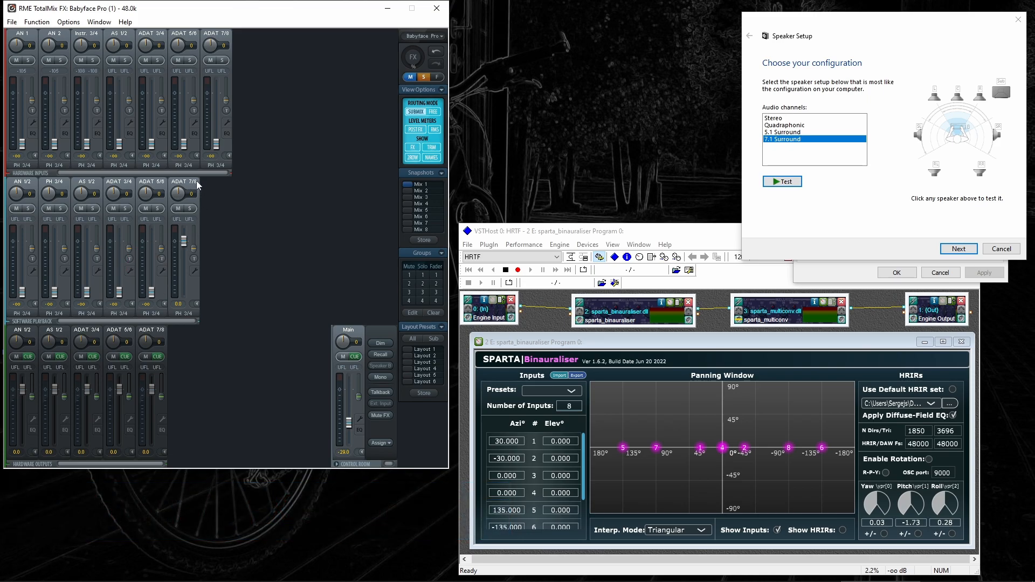
# Turn the AN 1/2 output fully down and route AN 1/2 playback to AS 1/2
pyautogui.click(25, 334)
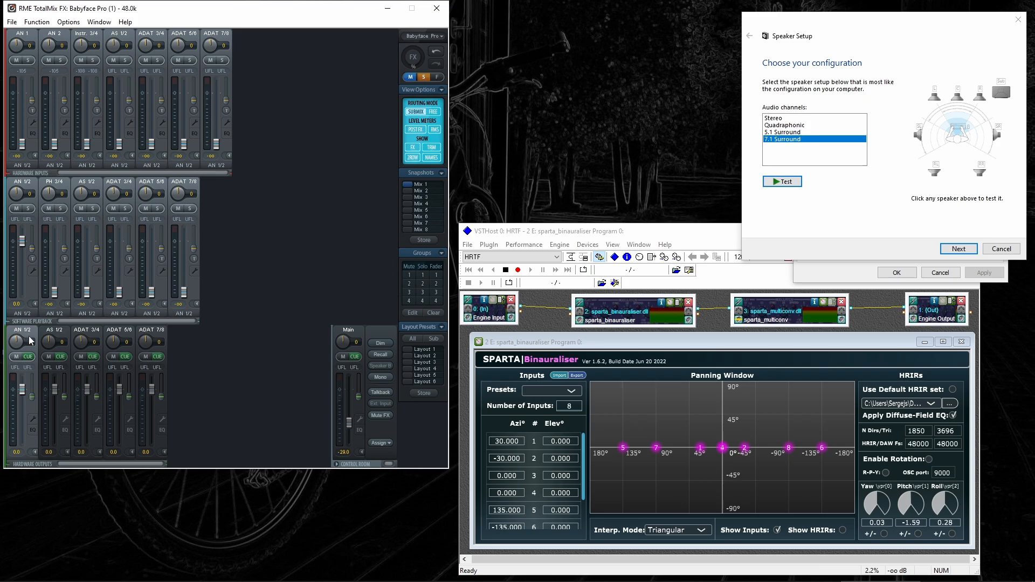
pyautogui.moveTo(23, 394); pyautogui.dragTo(23, 440)
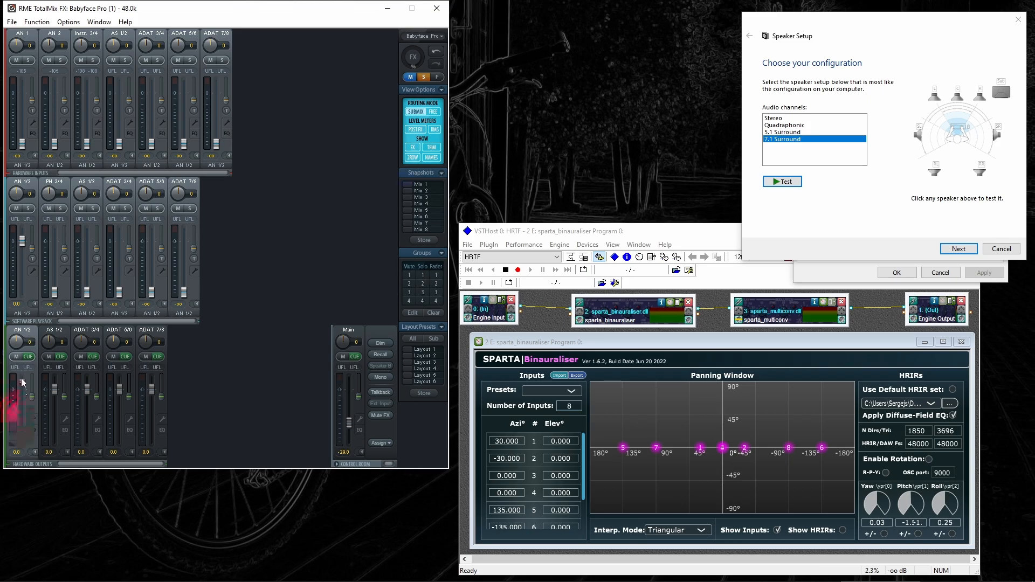
pyautogui.moveTo(22, 244); pyautogui.dragTo(24, 289)
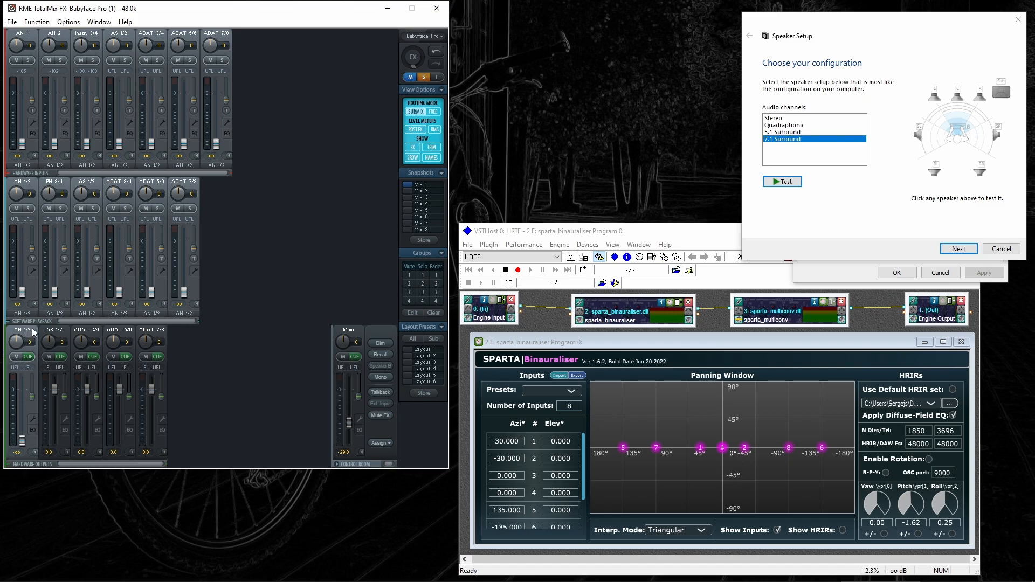
pyautogui.click(59, 333)
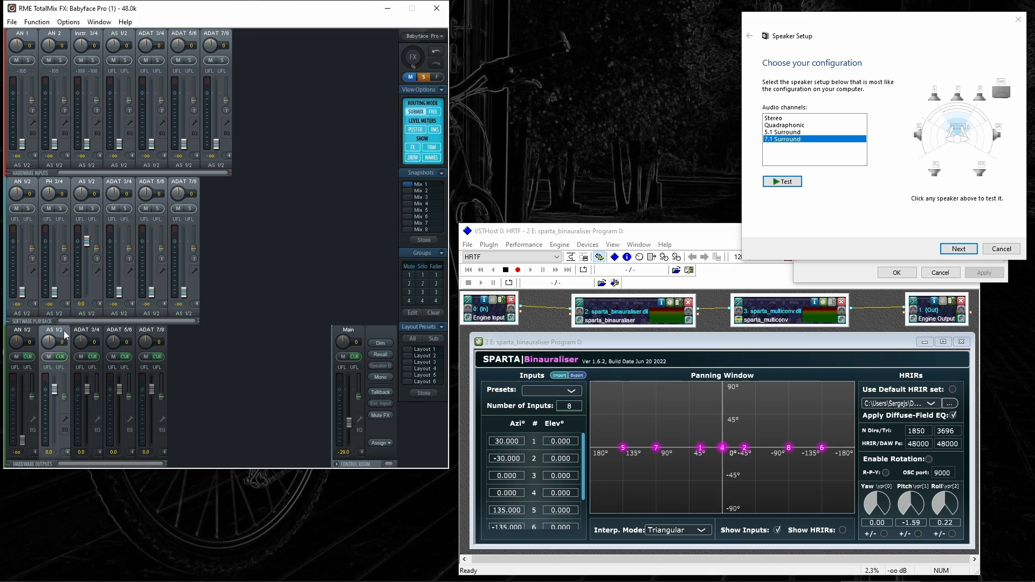
pyautogui.moveTo(87, 241); pyautogui.dragTo(87, 292)
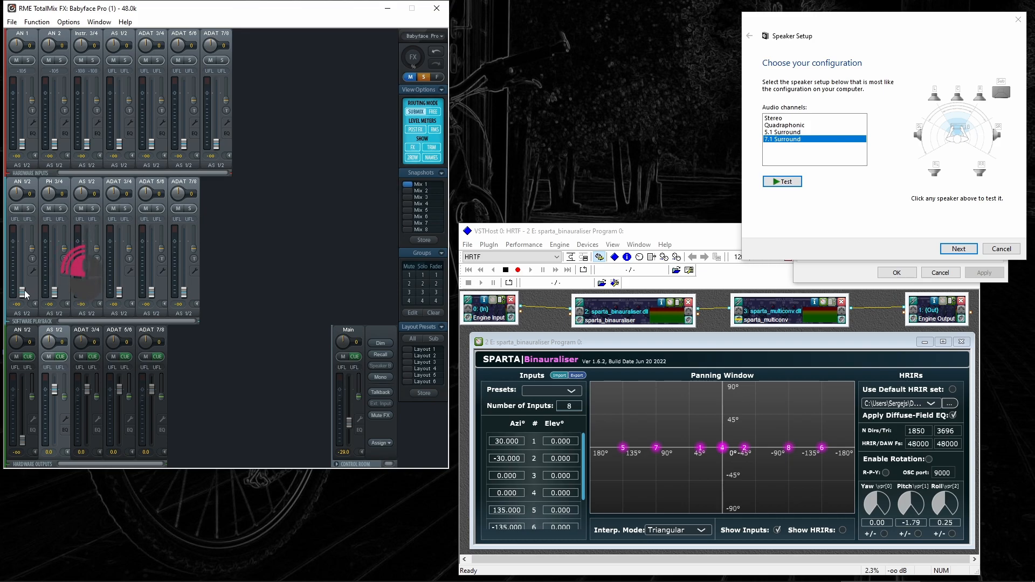
pyautogui.moveTo(23, 294); pyautogui.dragTo(25, 240)
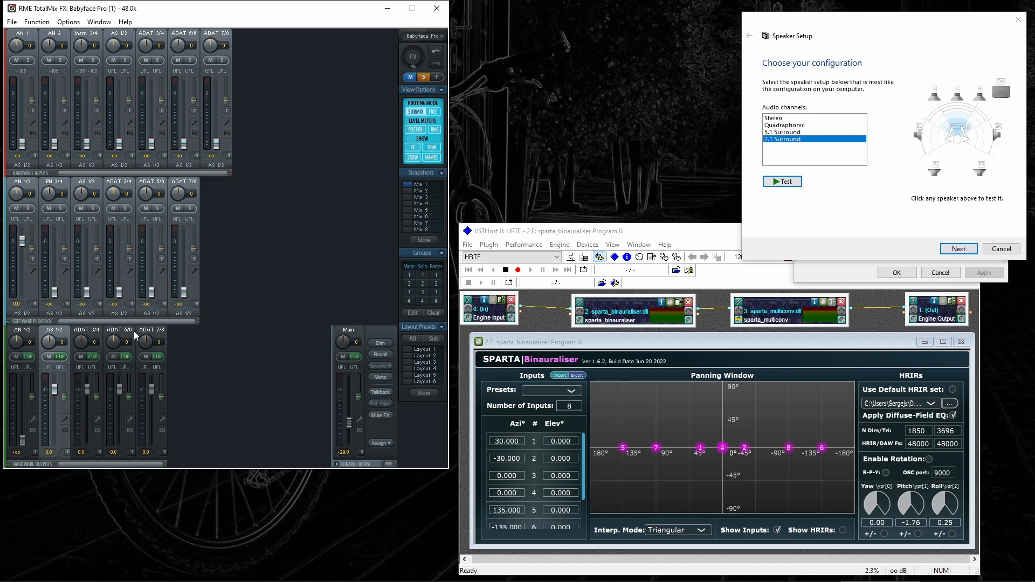
# Route PH 3/4 to ADAT 3/4, AS 1/2 to ADAT 5/6, ADAT 3/4 to ADAT 7/8 at 0 dB
pyautogui.click(95, 332)
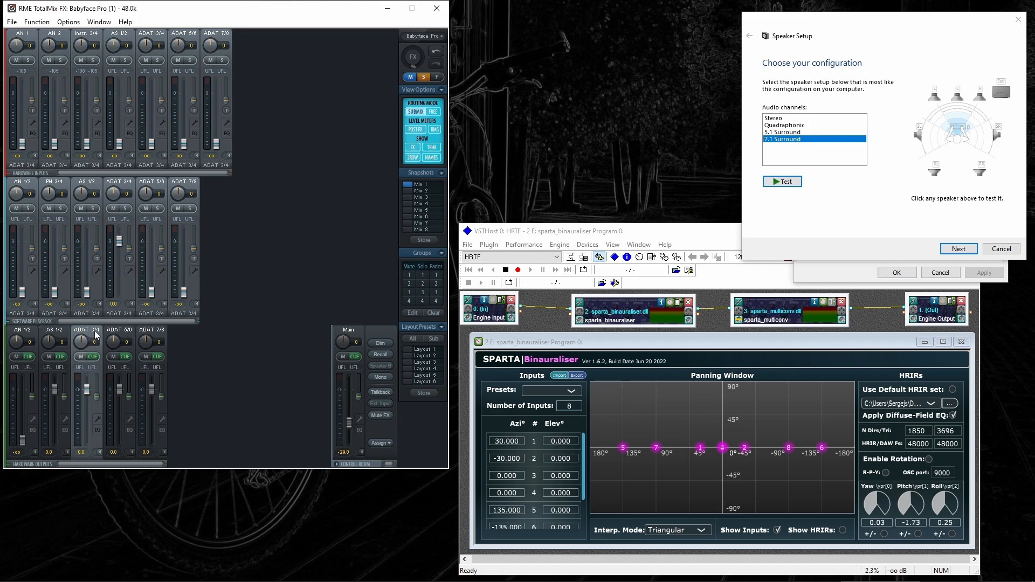
pyautogui.doubleClick(117, 242)
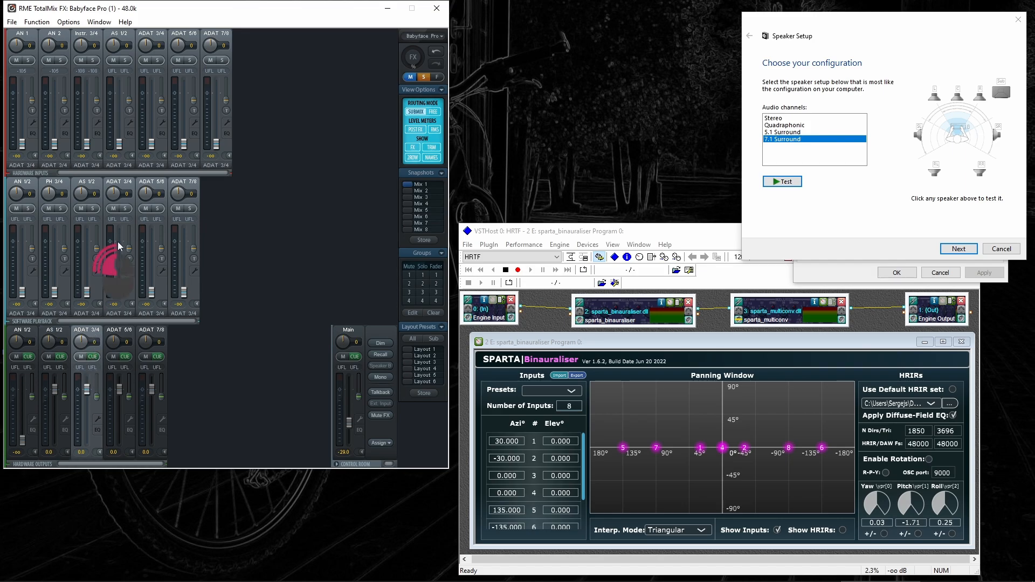
pyautogui.doubleClick(54, 293)
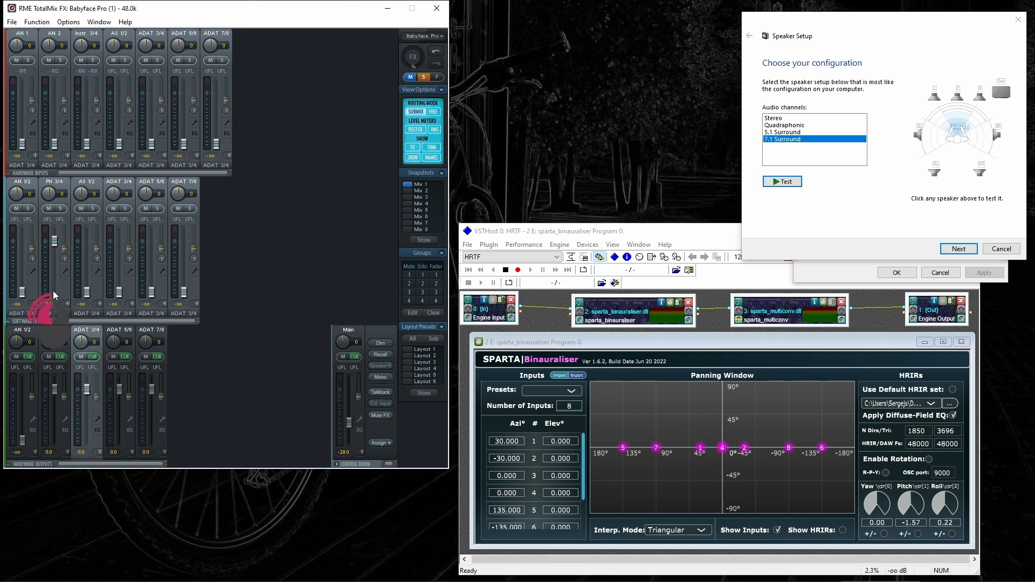
pyautogui.click(126, 334)
pyautogui.doubleClick(152, 242)
pyautogui.doubleClick(86, 296)
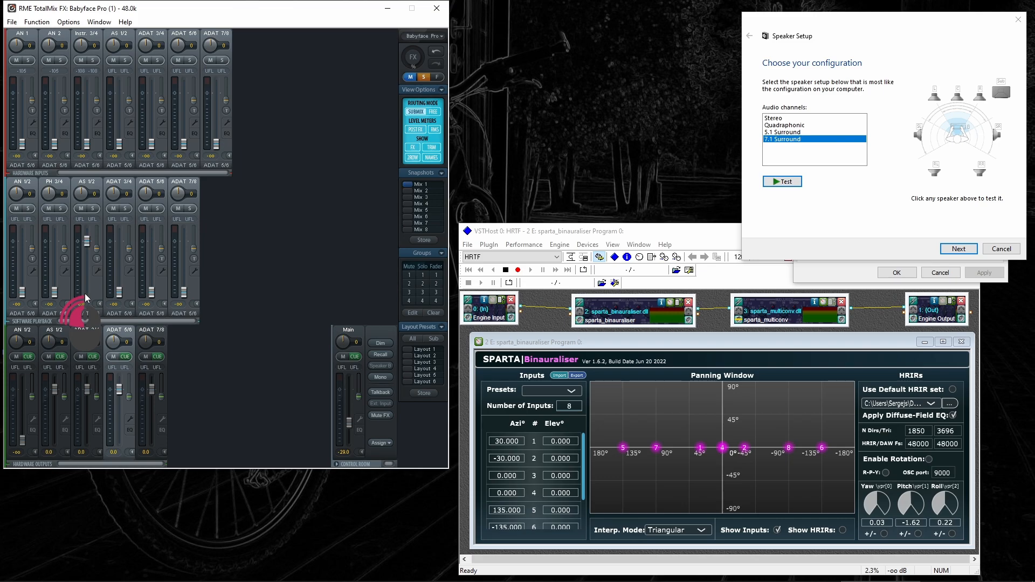
pyautogui.click(156, 331)
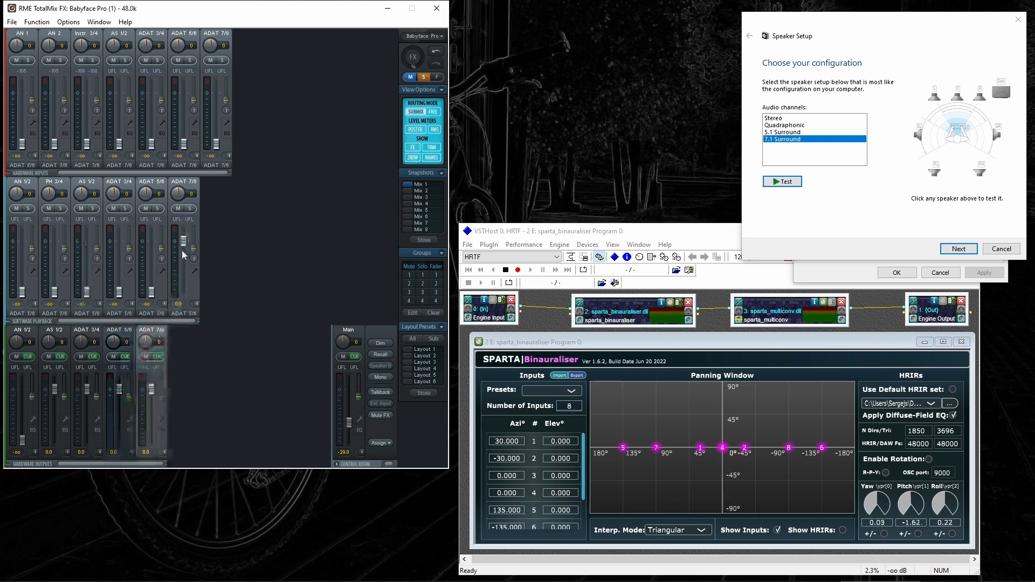
pyautogui.doubleClick(184, 242)
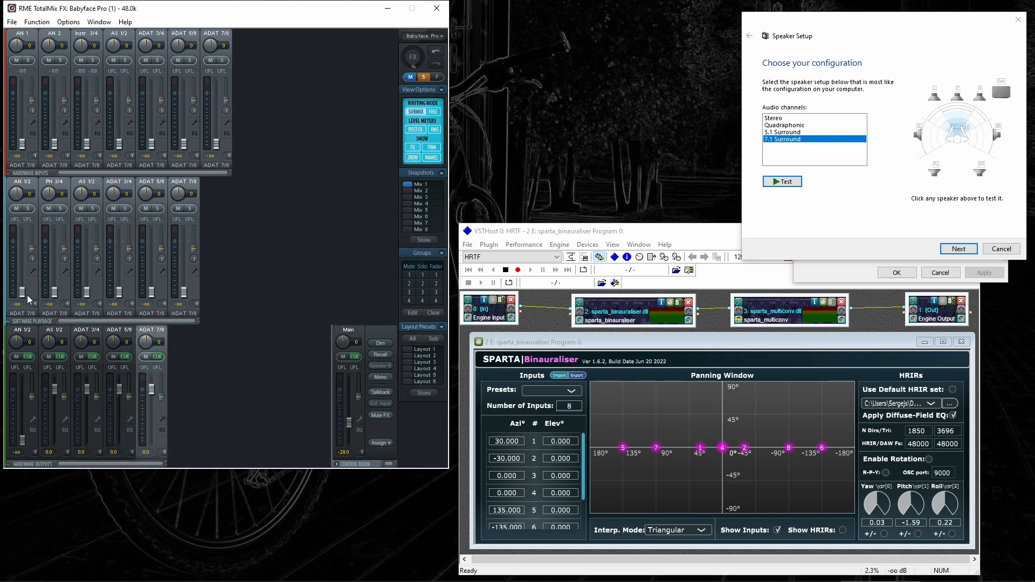
pyautogui.doubleClick(119, 296)
# Enable Loopback in the channel settings of outputs ADAT 7/8, ADAT 5/6, ADAT 3/4 and AS 1/2
pyautogui.click(163, 418)
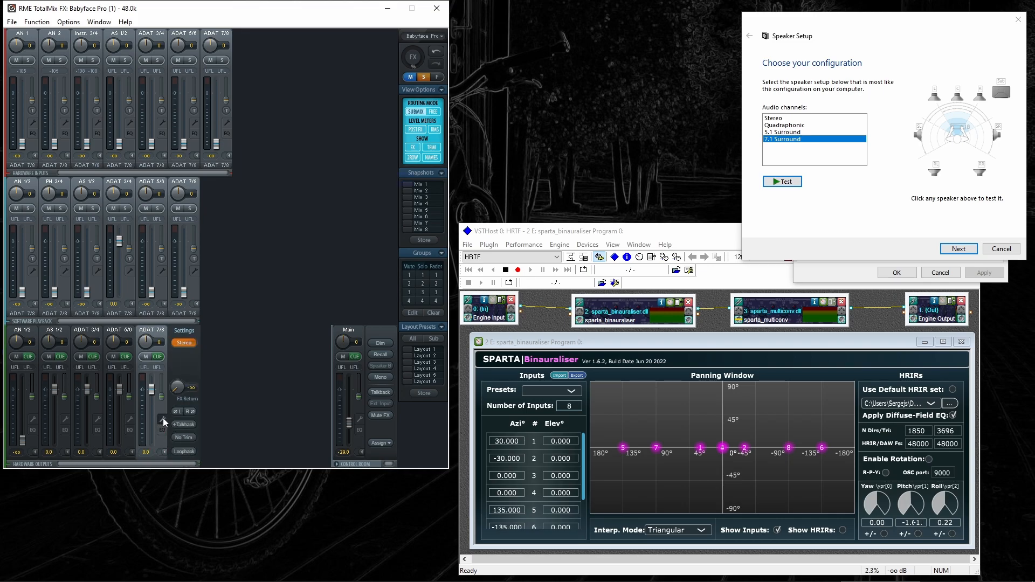
pyautogui.click(186, 452)
pyautogui.click(130, 419)
pyautogui.click(152, 451)
pyautogui.click(98, 419)
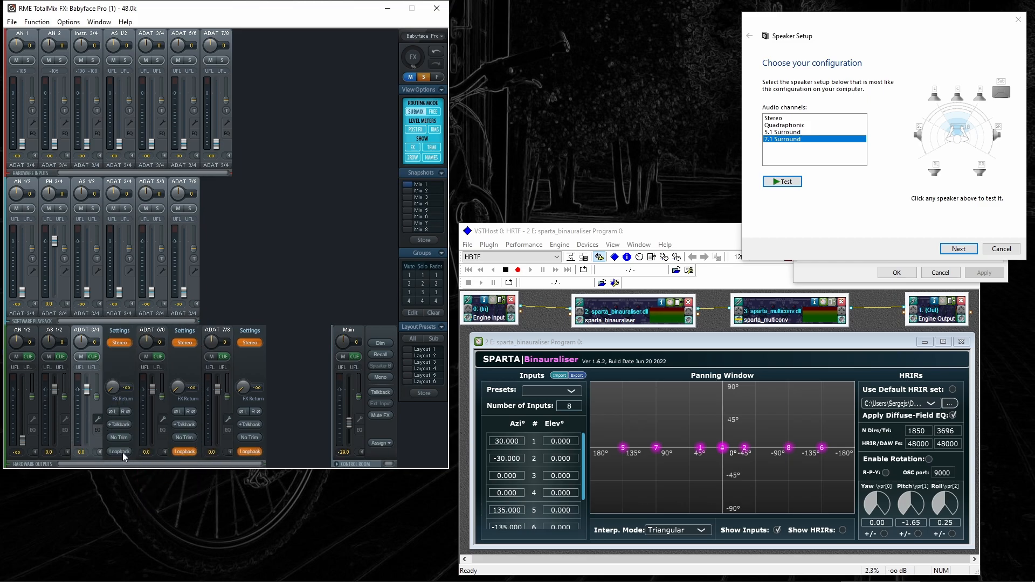
pyautogui.click(64, 419)
pyautogui.click(89, 450)
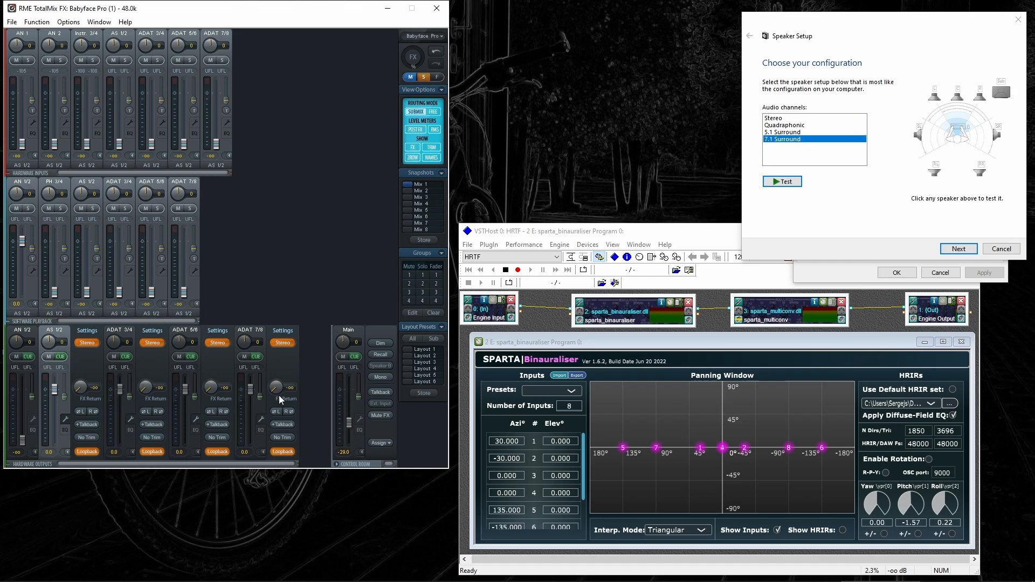
# Close the settings panels of the ADAT 7/8, ADAT 5/6, ADAT 3/4 and AS 1/2 outputs
pyautogui.click(261, 419)
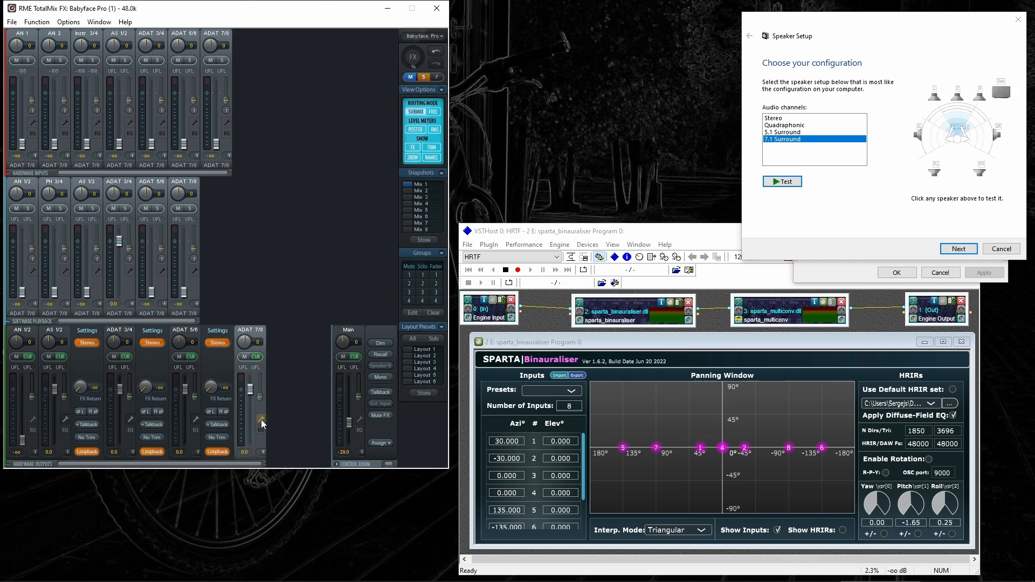
pyautogui.click(195, 419)
pyautogui.click(130, 419)
pyautogui.click(66, 418)
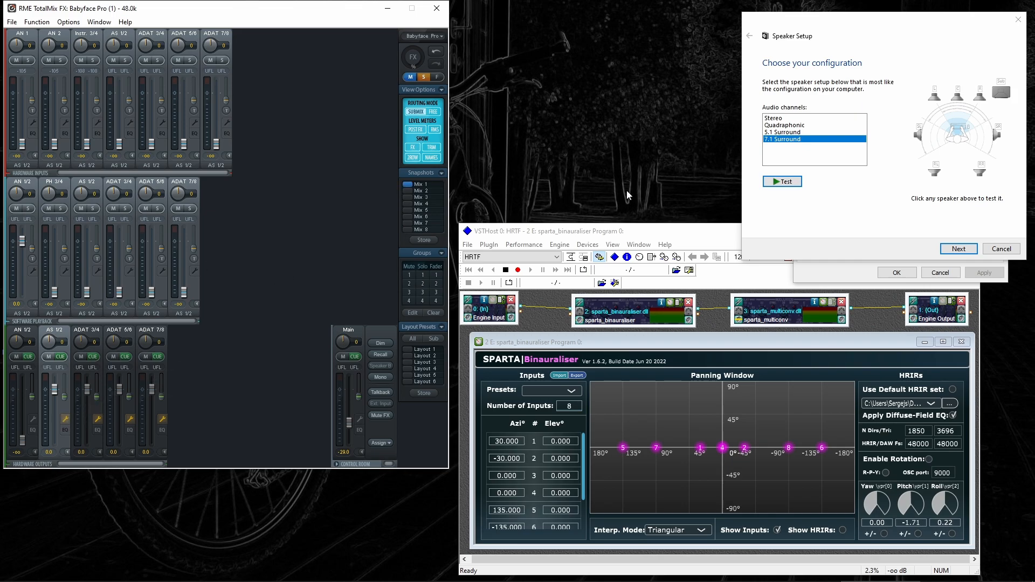
# Rerun the speaker test, store the TotalMix routing as snapshot Mix 1, then bring VSTHost forward
pyautogui.click(787, 184)
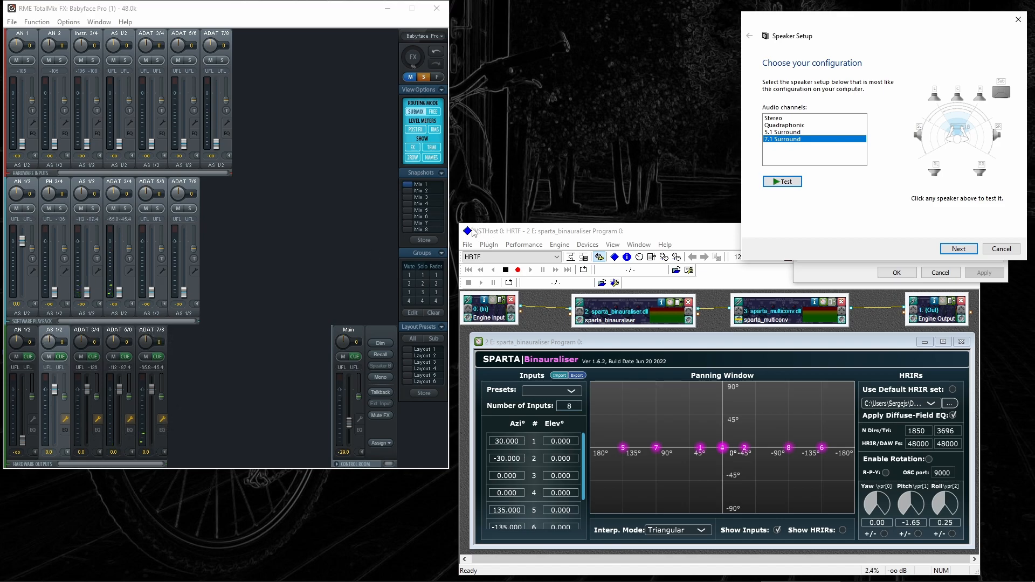
pyautogui.click(424, 240)
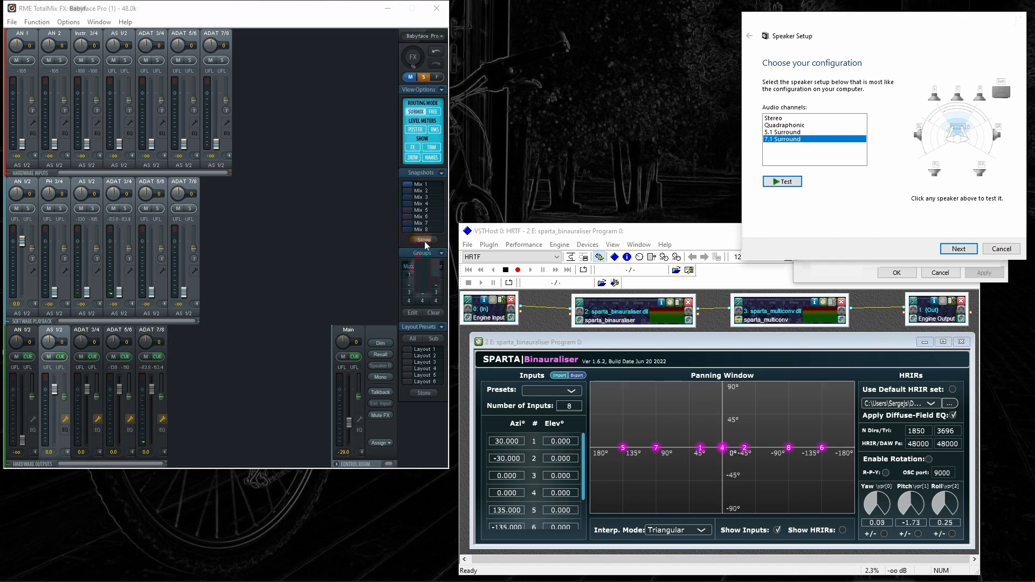
pyautogui.click(410, 185)
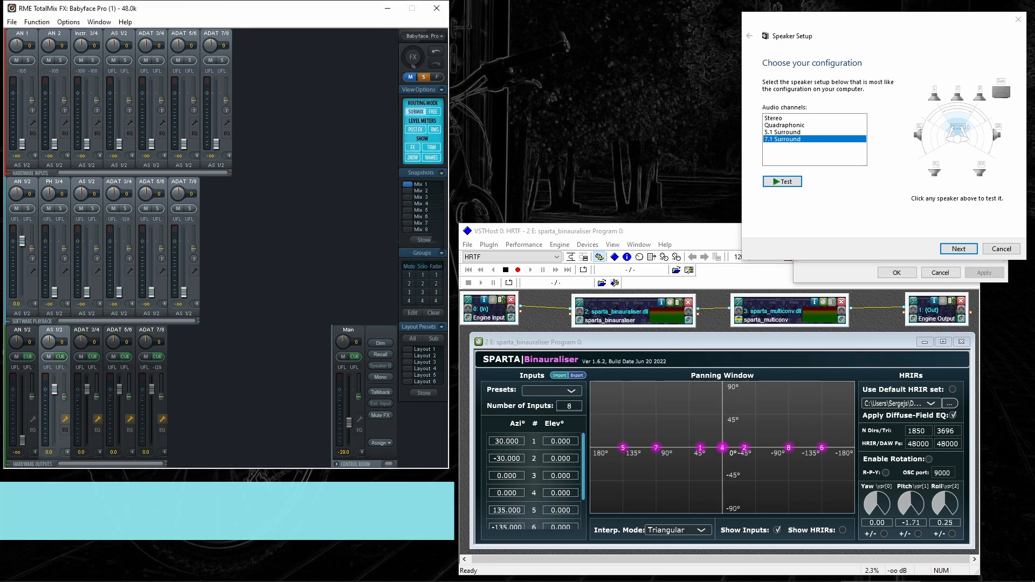
pyautogui.click(676, 235)
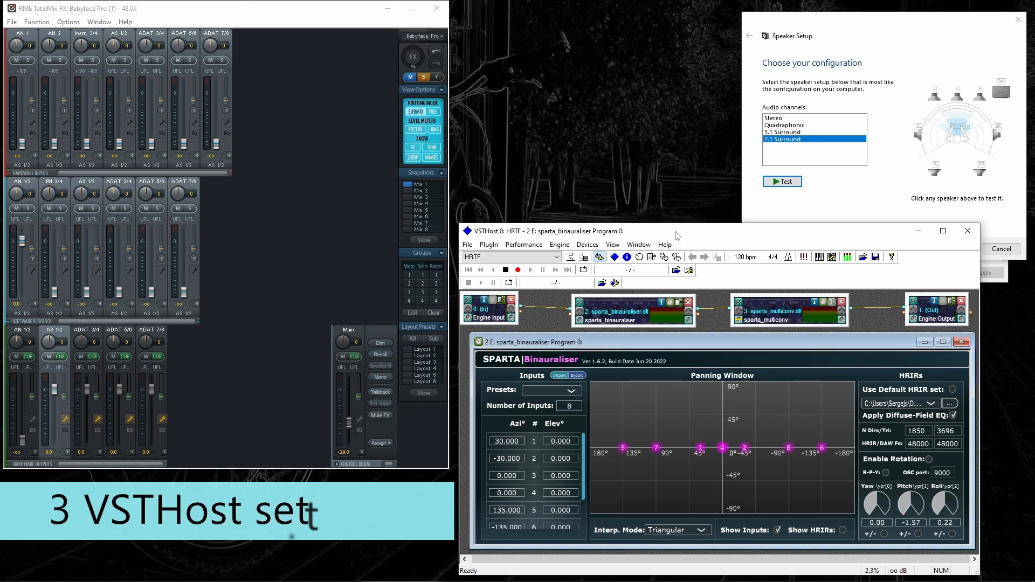
# In Devices > Wave, choose ASIO: ASIO Fireface USB output, 48000 sample rate, 128-sample buffer
pyautogui.click(612, 246)
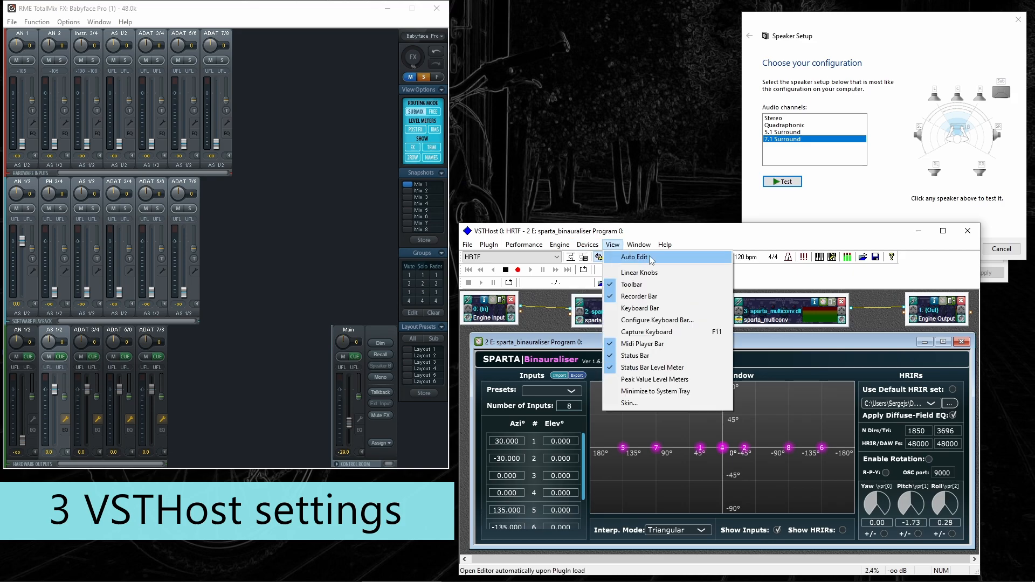
pyautogui.moveTo(588, 246)
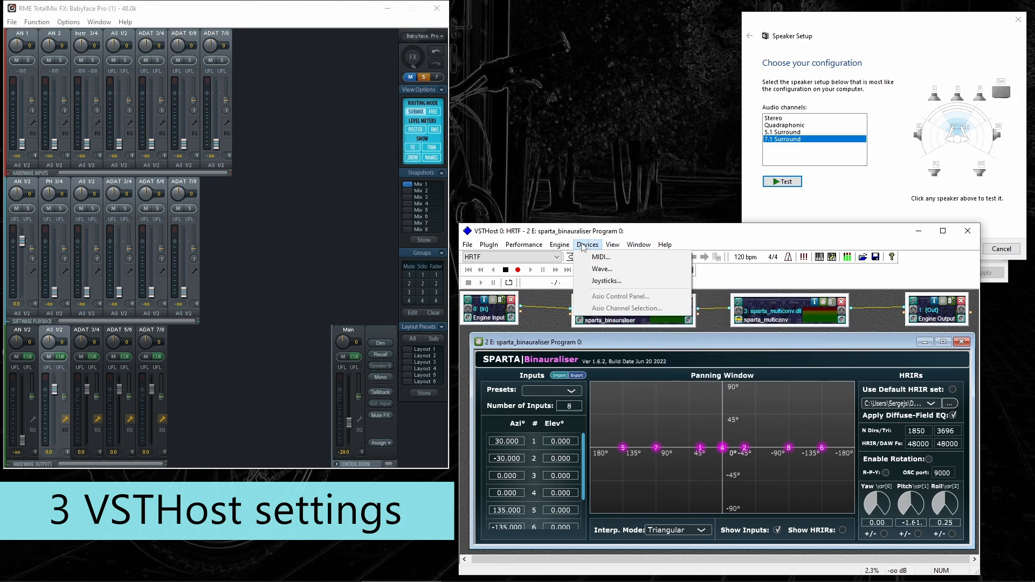
pyautogui.click(592, 271)
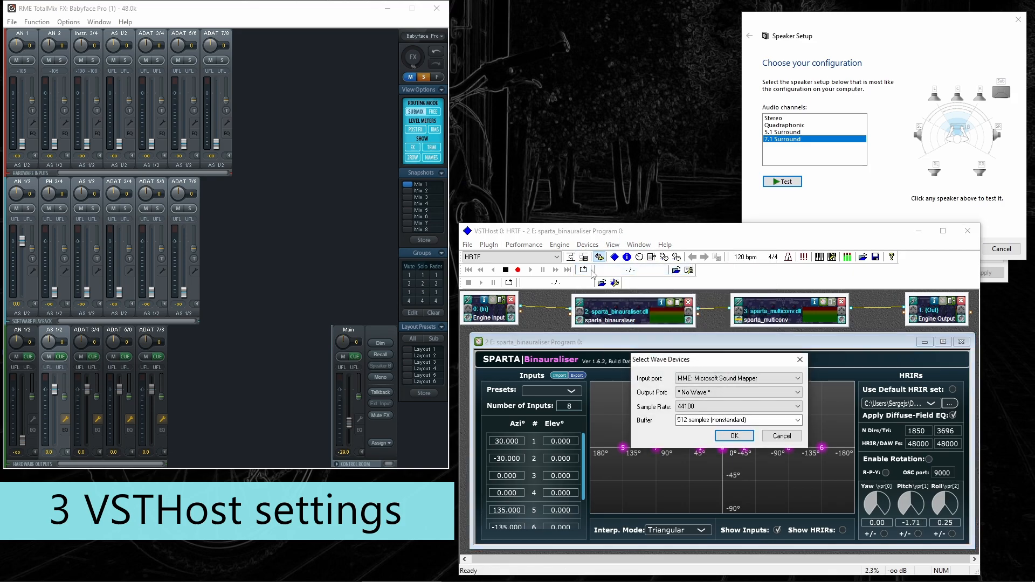
pyautogui.click(739, 393)
pyautogui.moveTo(796, 233); pyautogui.dragTo(797, 304)
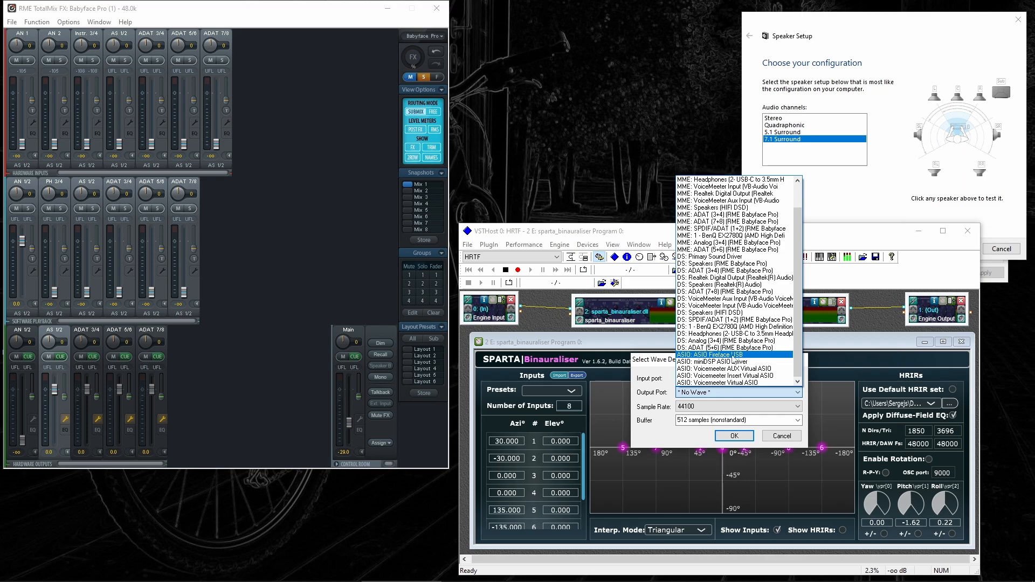
pyautogui.click(751, 355)
pyautogui.click(777, 407)
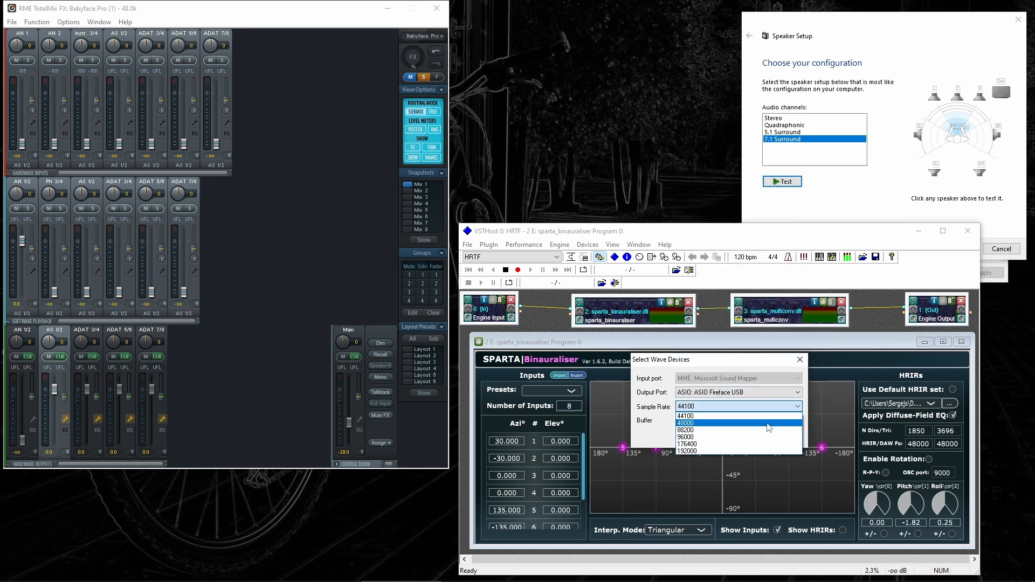
pyautogui.click(768, 424)
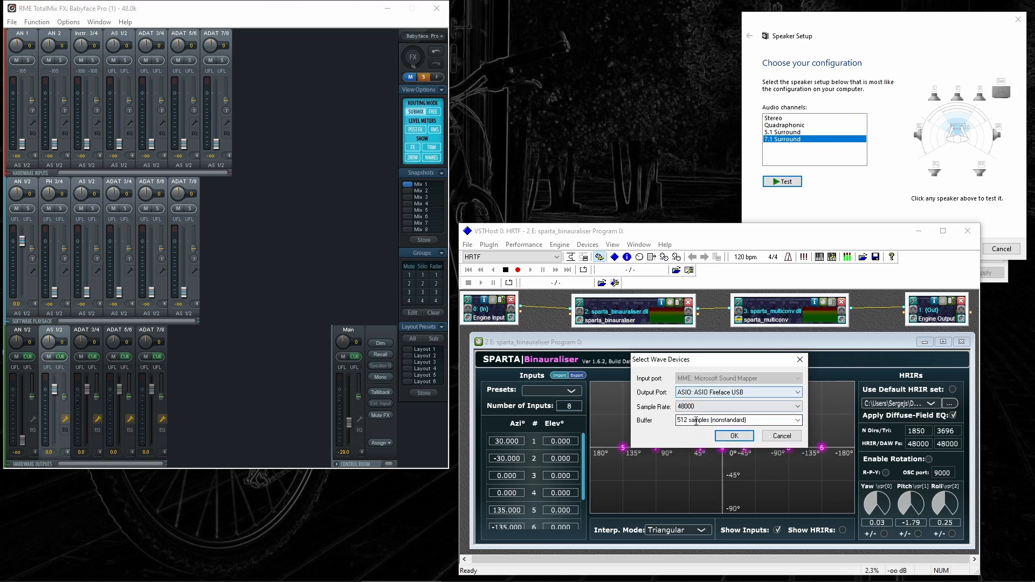
pyautogui.click(795, 421)
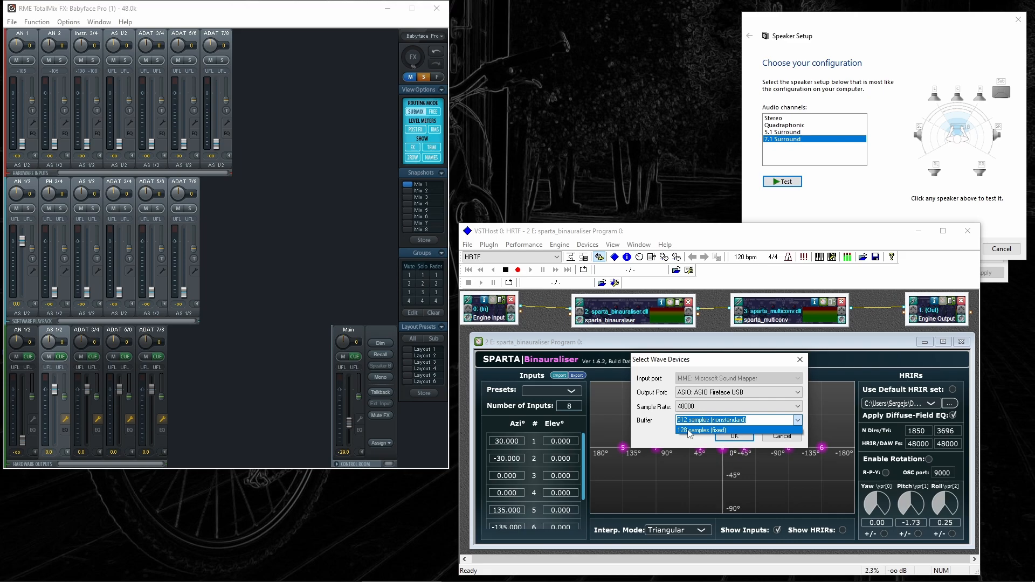
pyautogui.click(689, 430)
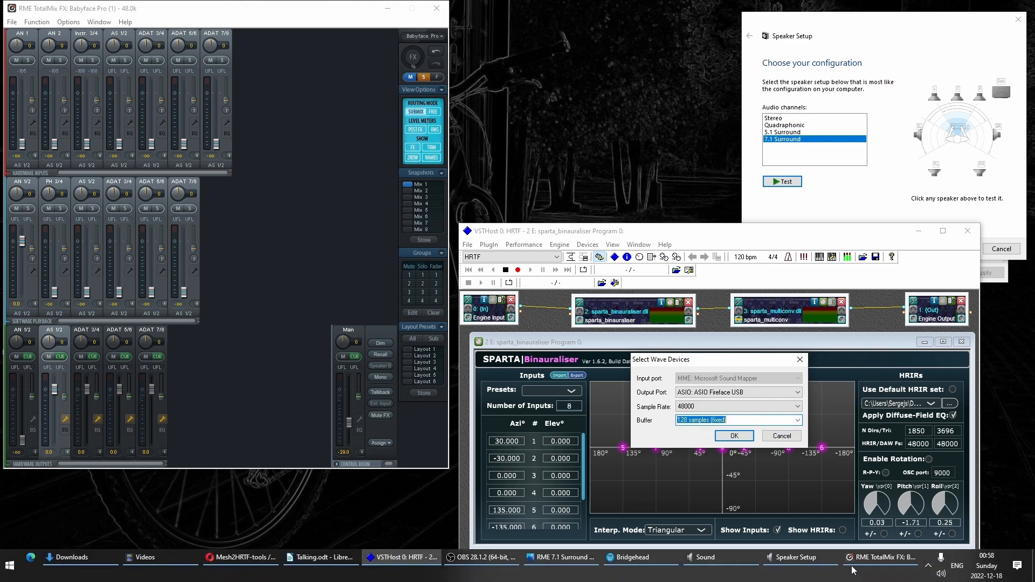
pyautogui.click(733, 436)
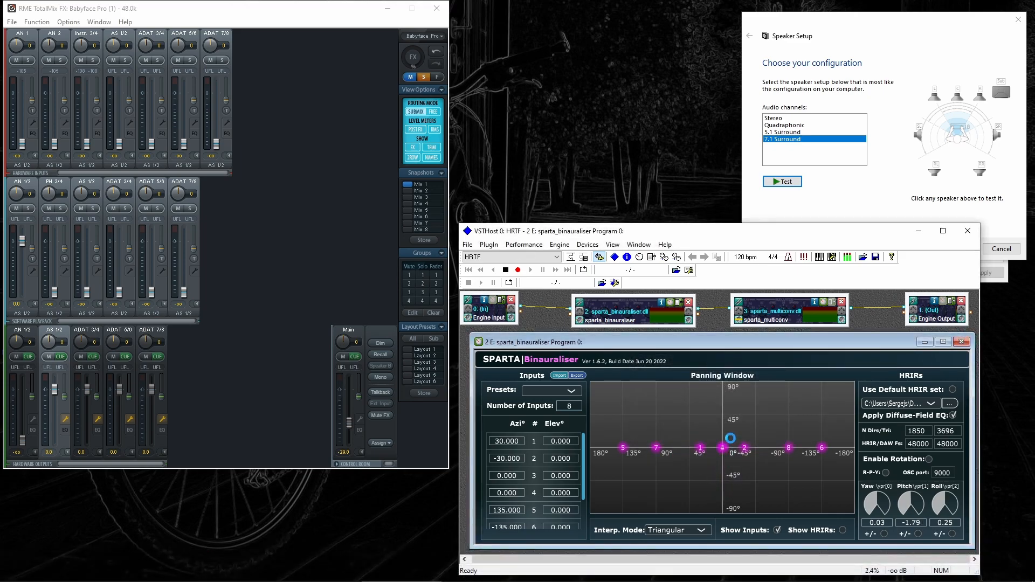
# In ASIO Channel Selection, toggle Load all paths on and off, keeping only the Adat input pairs
pyautogui.click(613, 244)
pyautogui.moveTo(588, 245)
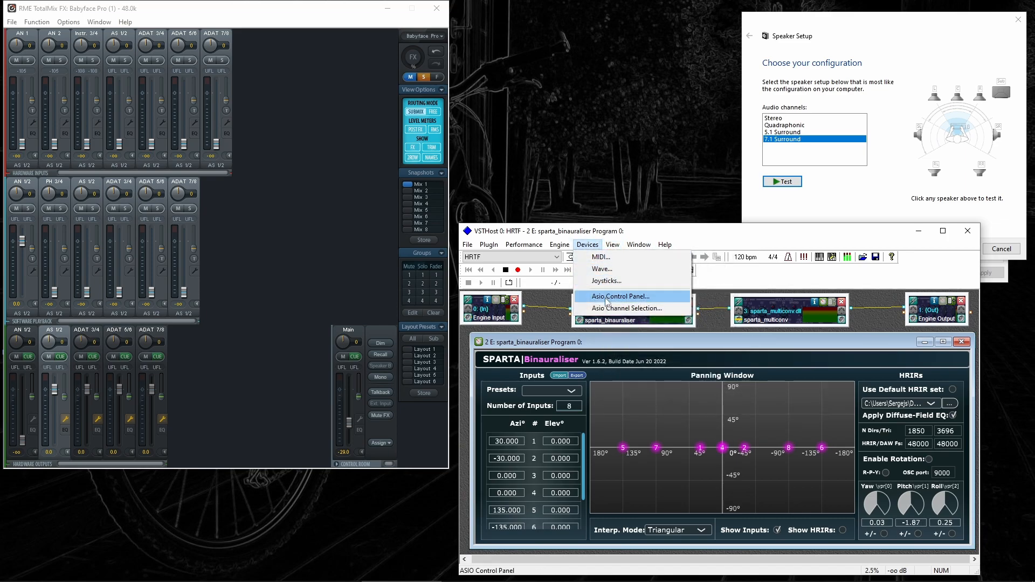
pyautogui.click(642, 309)
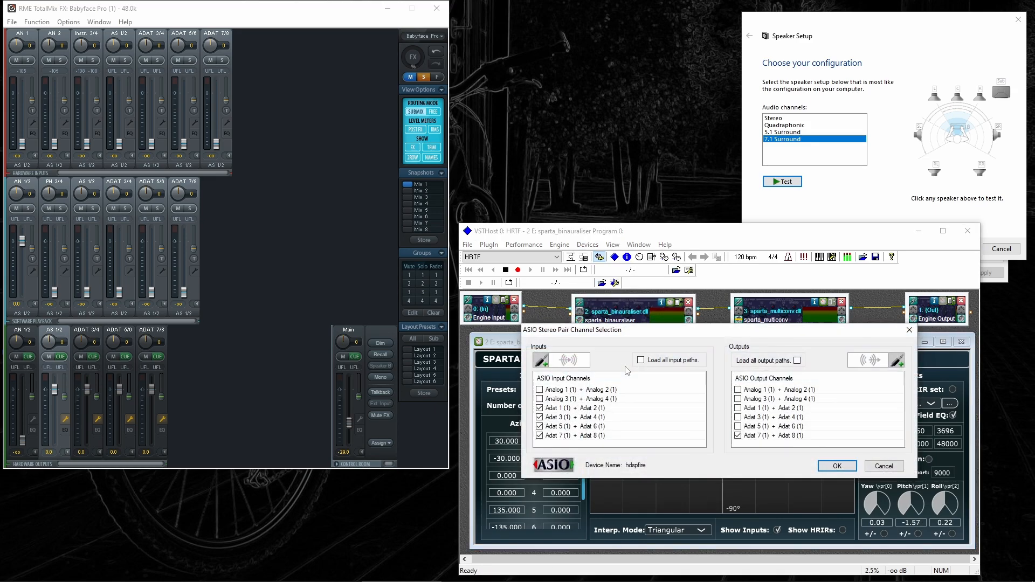
pyautogui.click(641, 360)
pyautogui.click(796, 360)
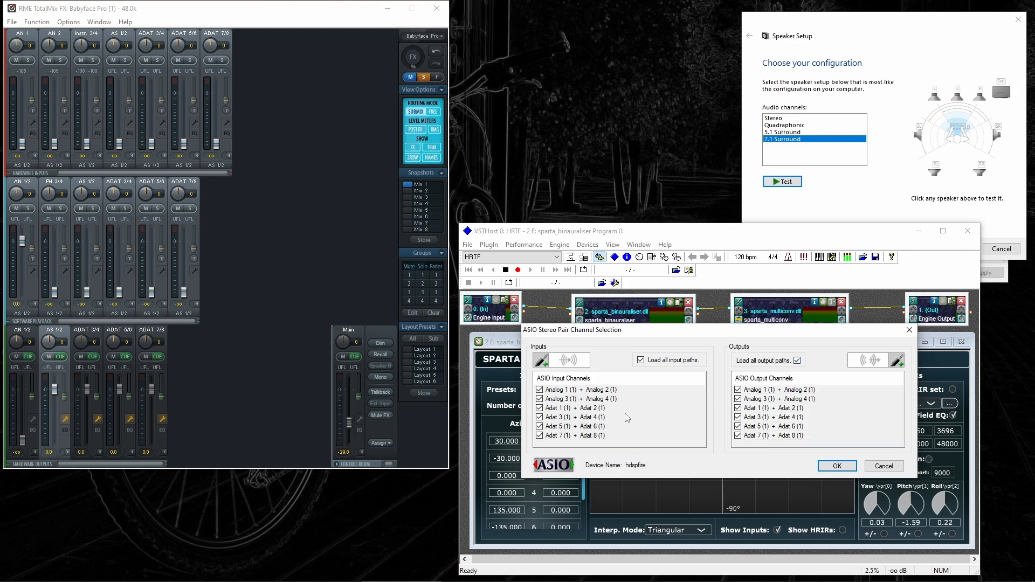
pyautogui.click(641, 360)
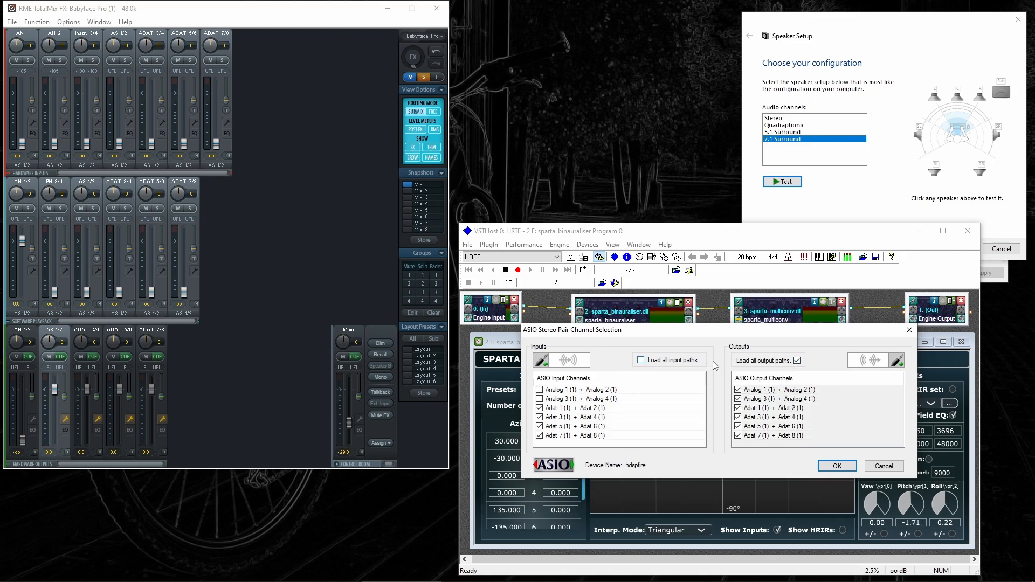
pyautogui.click(796, 360)
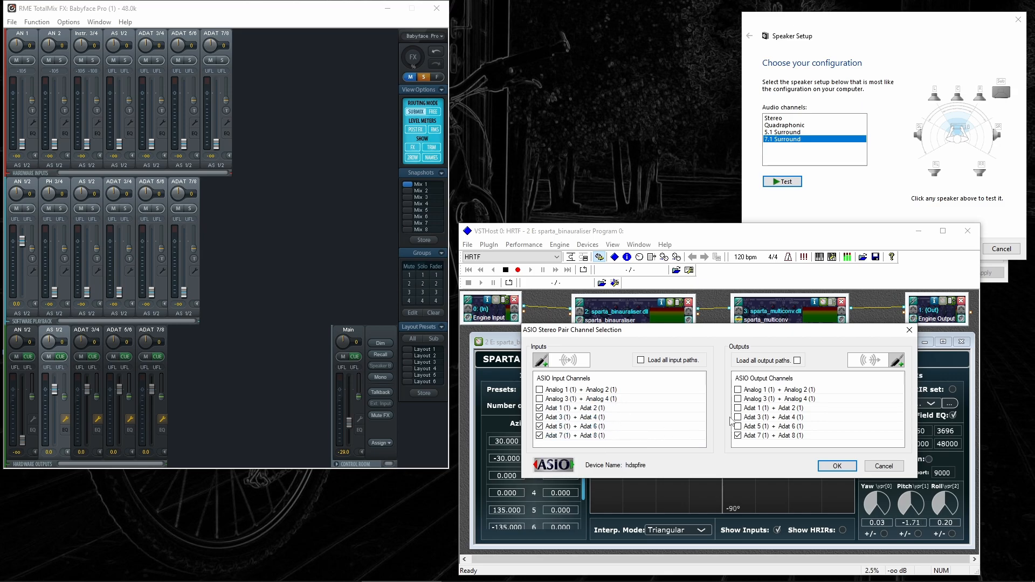
# Untick the Adat 7 + Adat 8 output pair, view the Main submix in TotalMix, and confirm
pyautogui.click(737, 435)
pyautogui.click(354, 330)
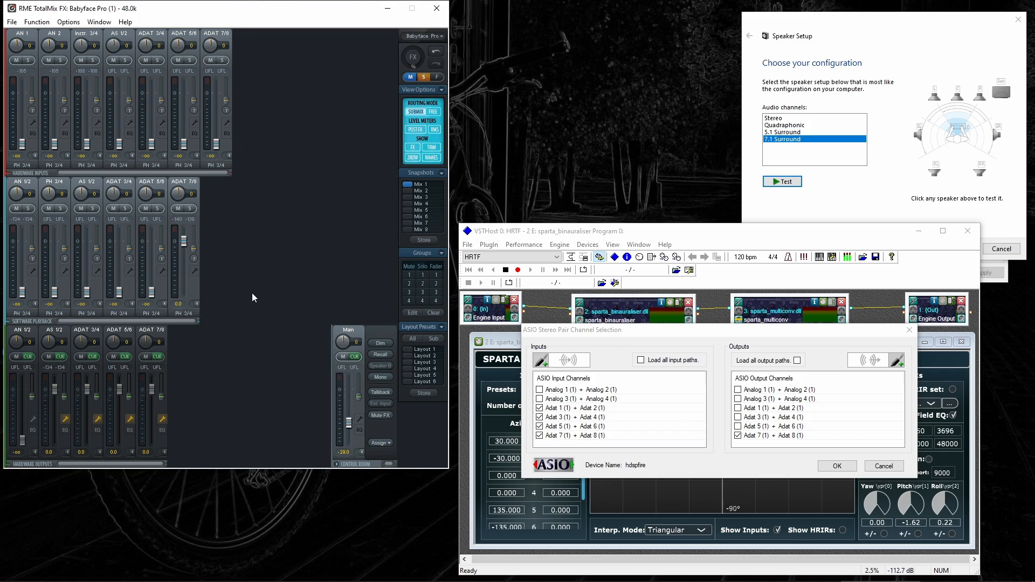
pyautogui.click(834, 466)
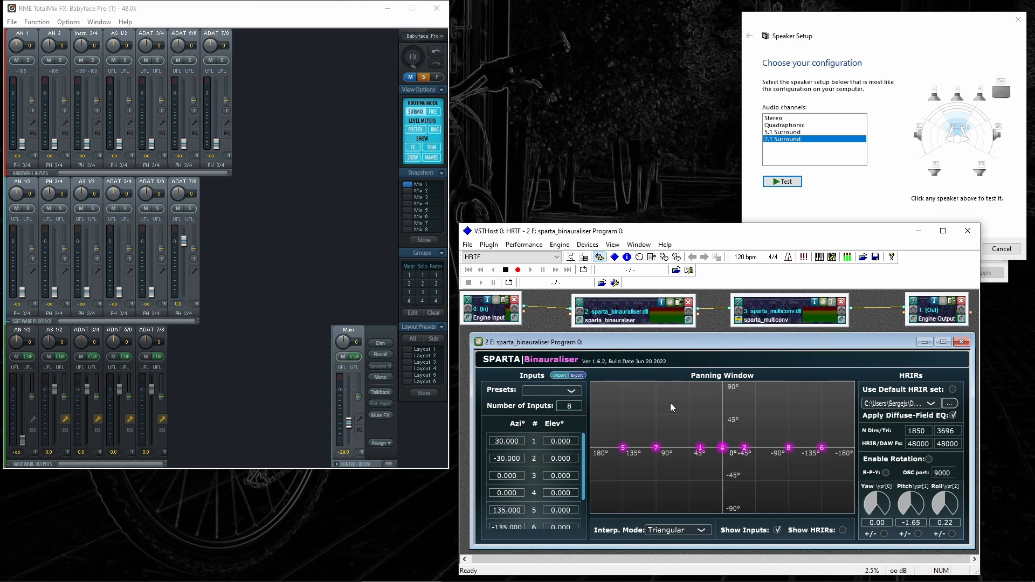
# Play the front-left test tone twice and the centre tone, then bring VSTHost forward
pyautogui.click(936, 98)
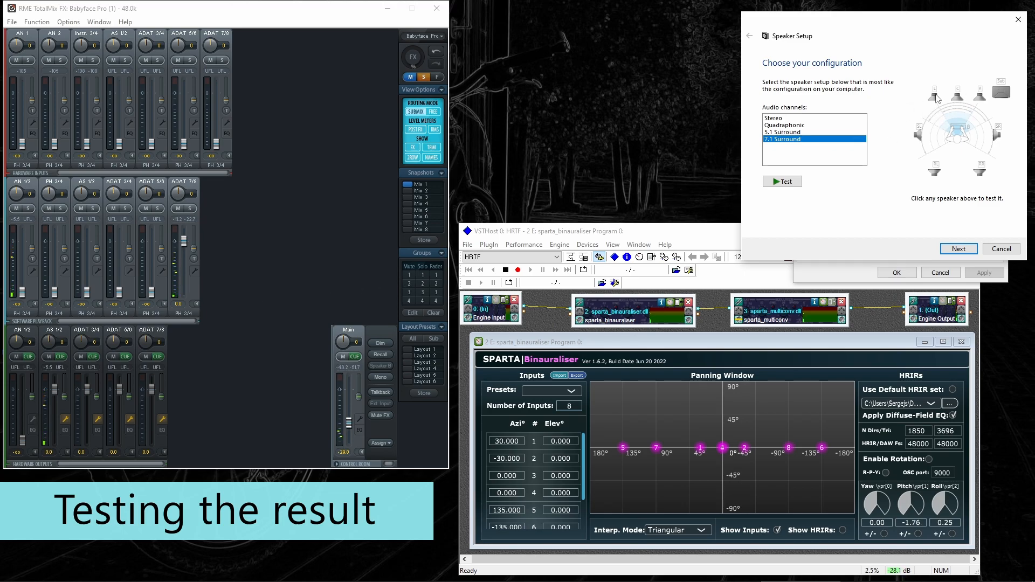
pyautogui.click(935, 98)
pyautogui.click(954, 97)
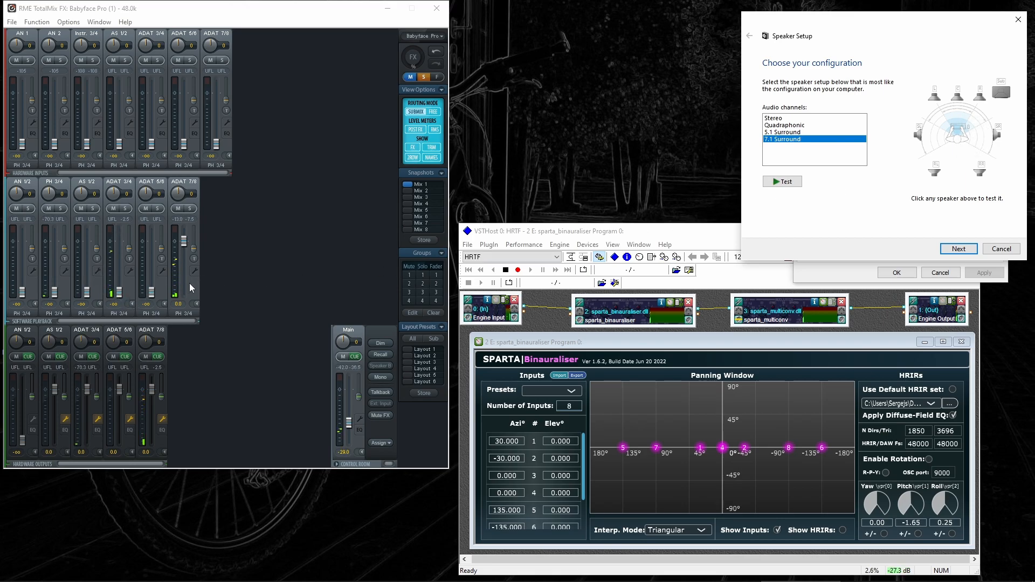
pyautogui.click(669, 238)
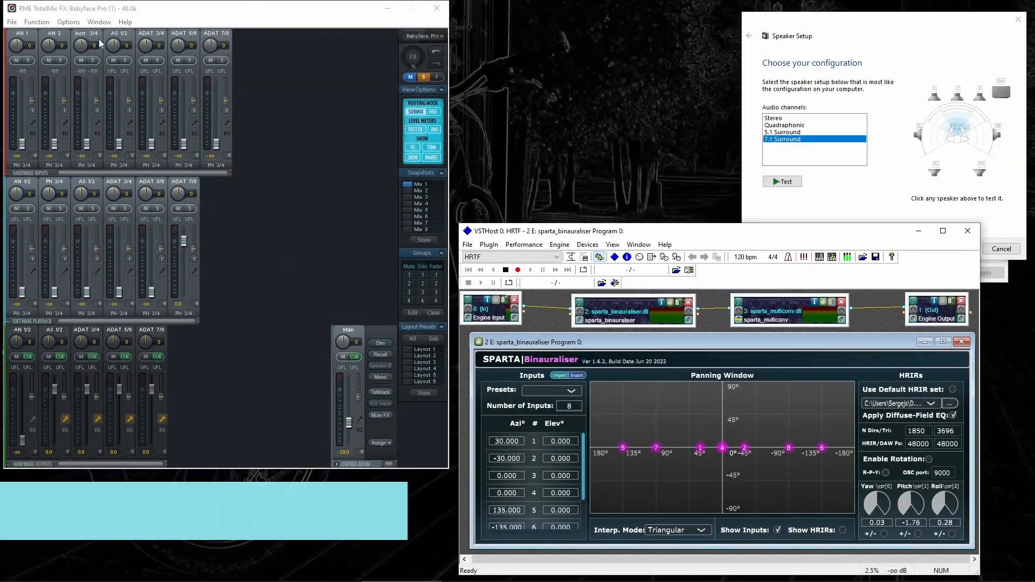
pyautogui.click(31, 23)
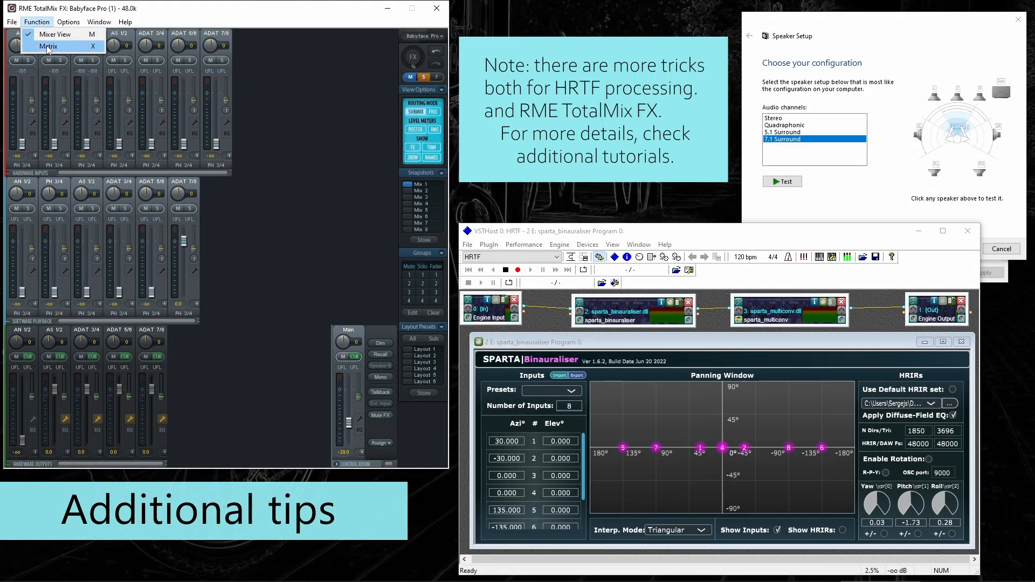
pyautogui.click(46, 47)
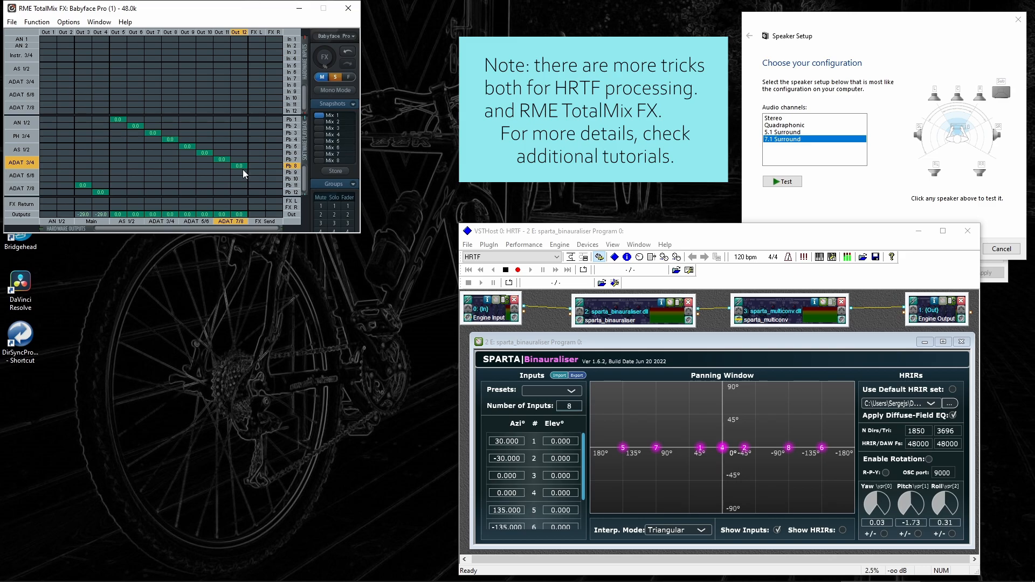
pyautogui.click(37, 21)
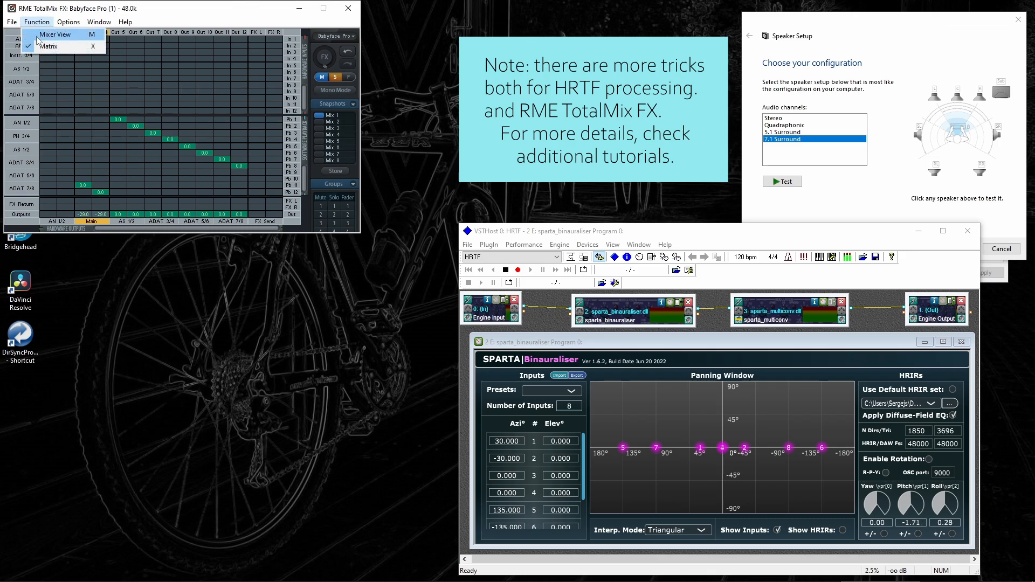
pyautogui.click(52, 34)
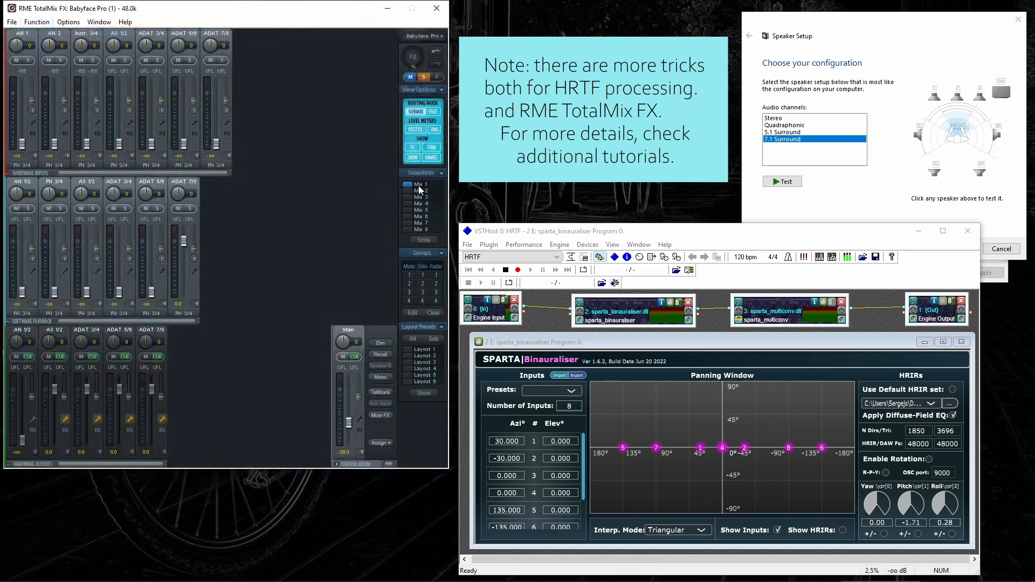